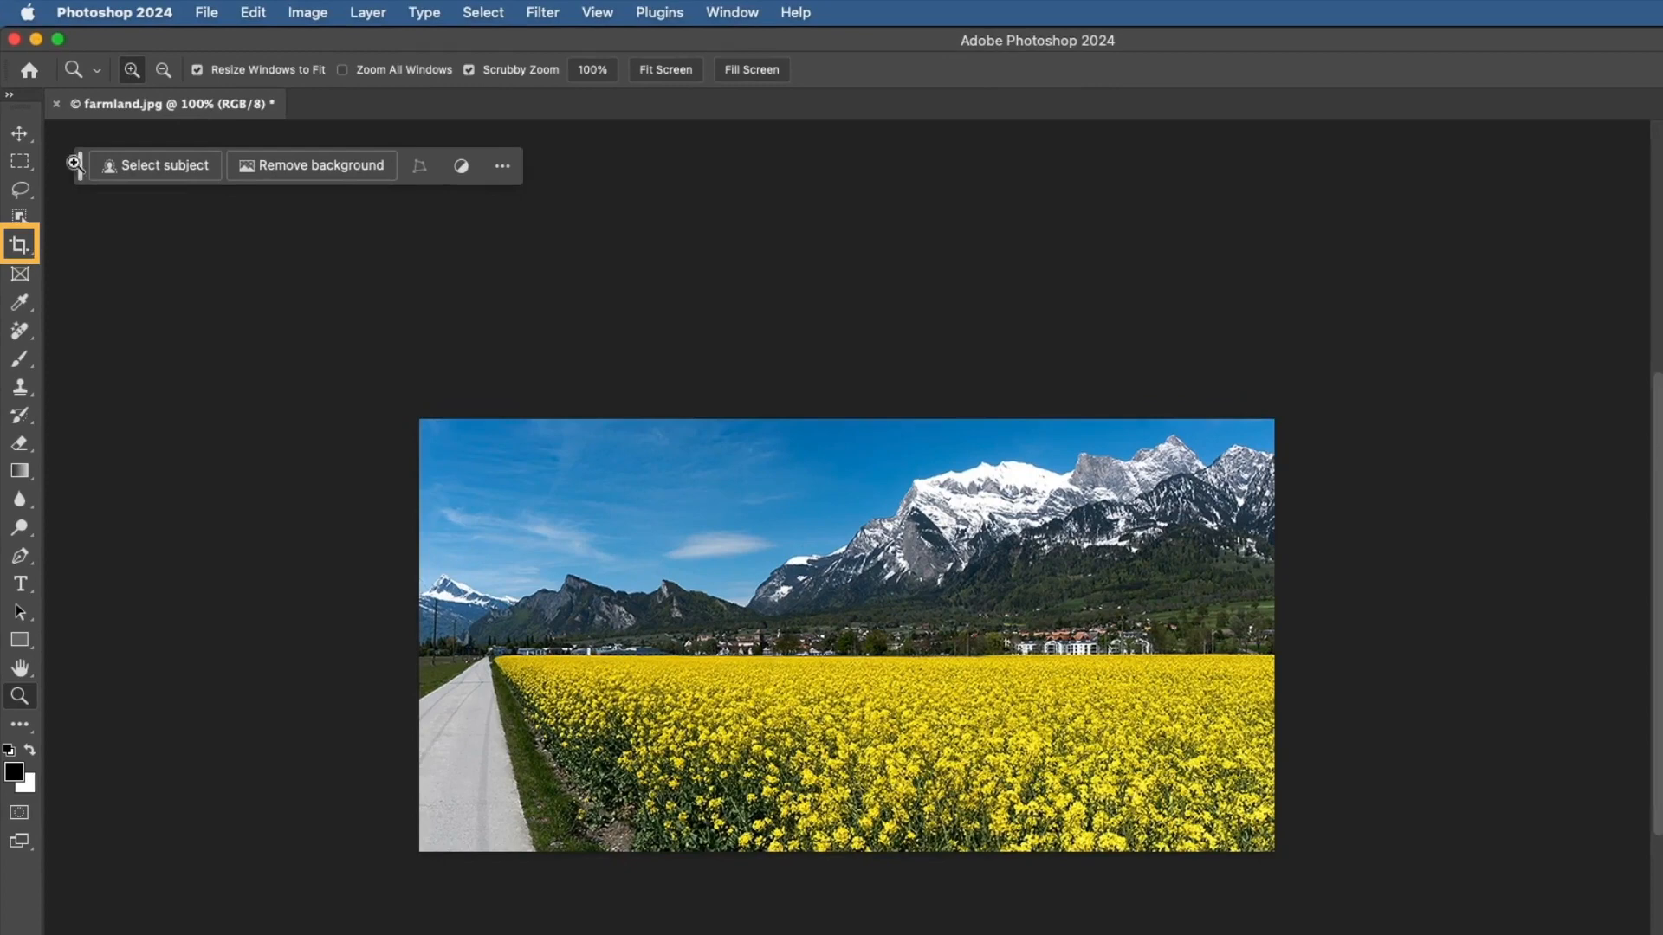
- Extend the canvas past the photo's left edge to about 1400 px wide, using the Crop tool with Generative Expand fill
left_click(37, 255)
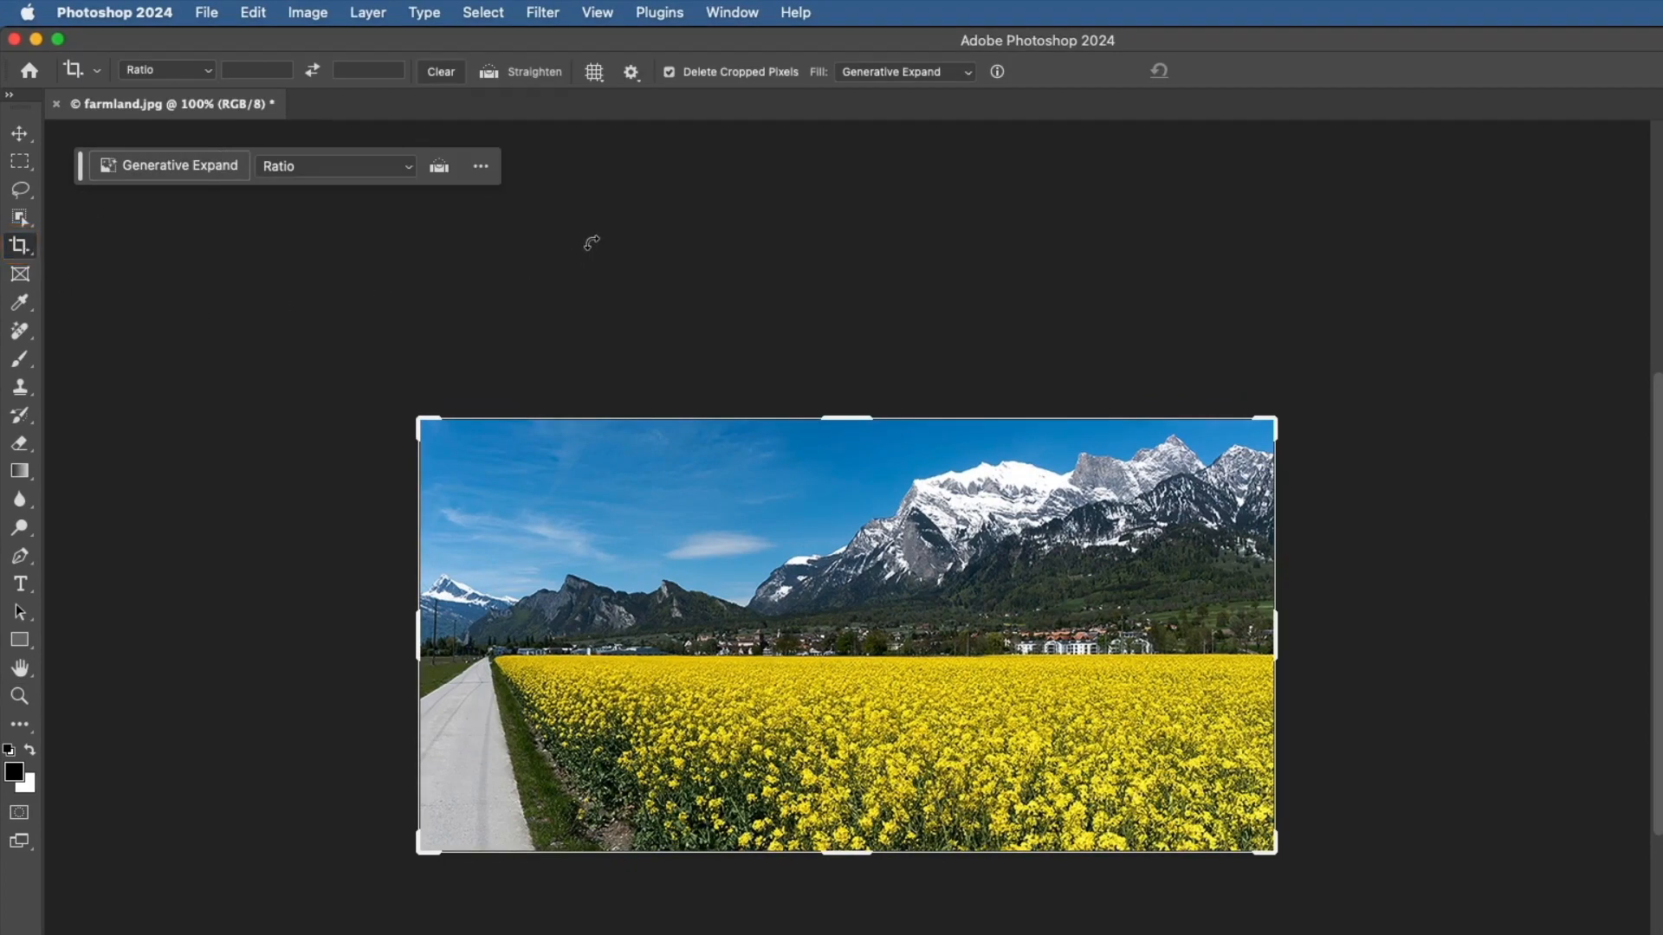
left_click(968, 74)
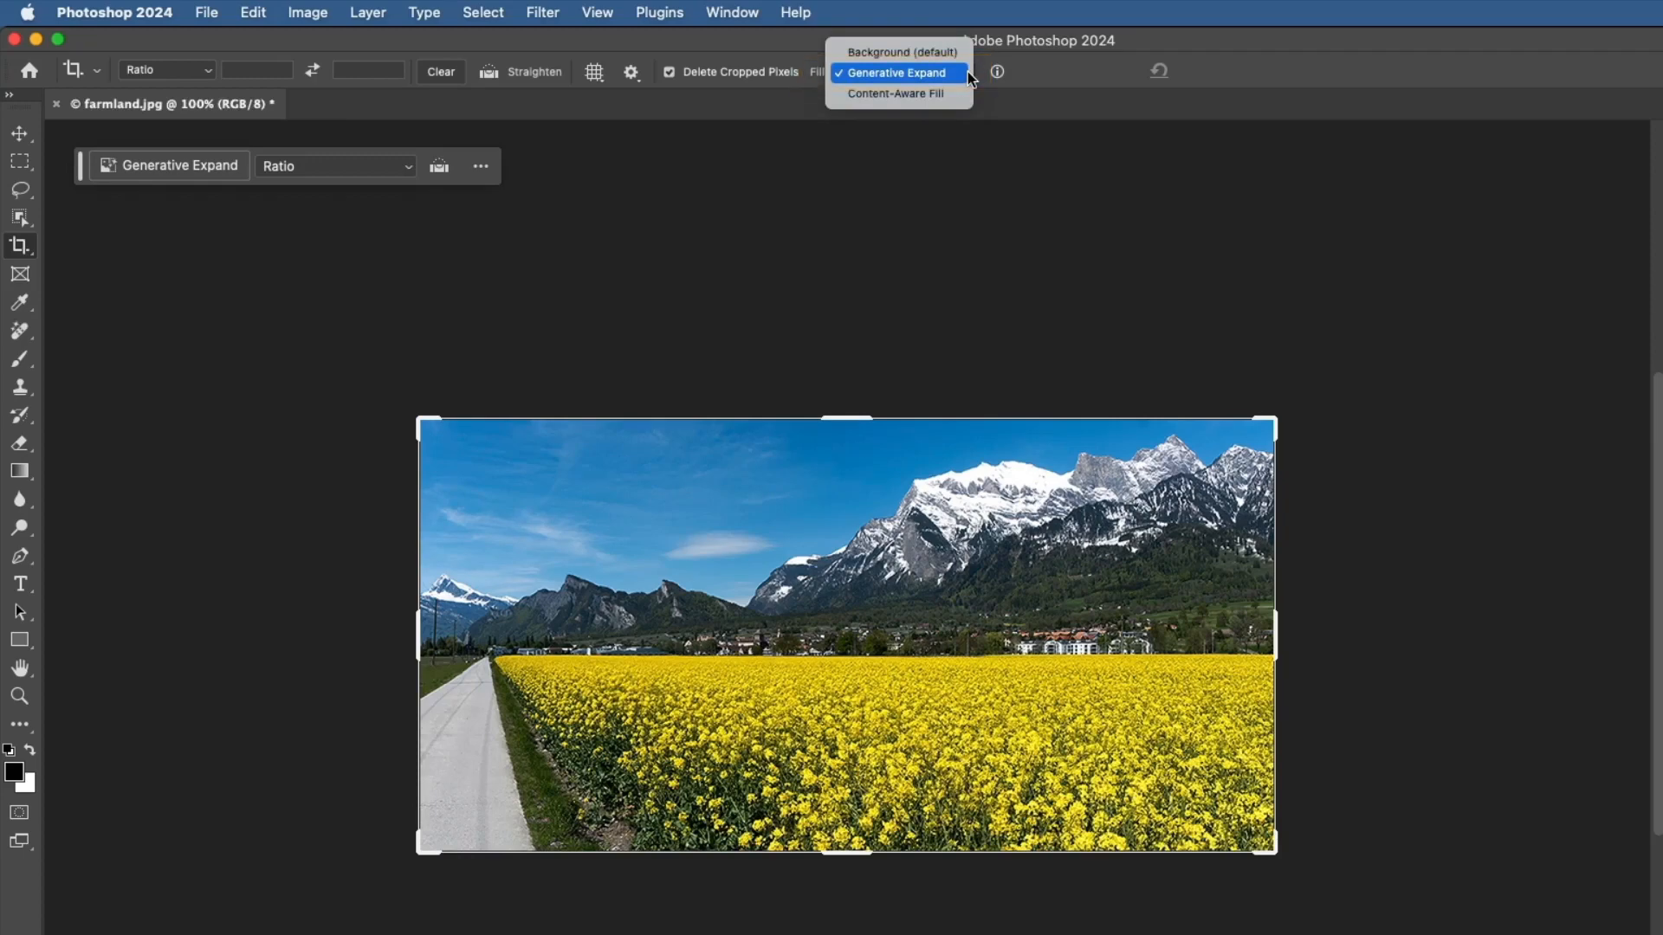
left_click(508, 335)
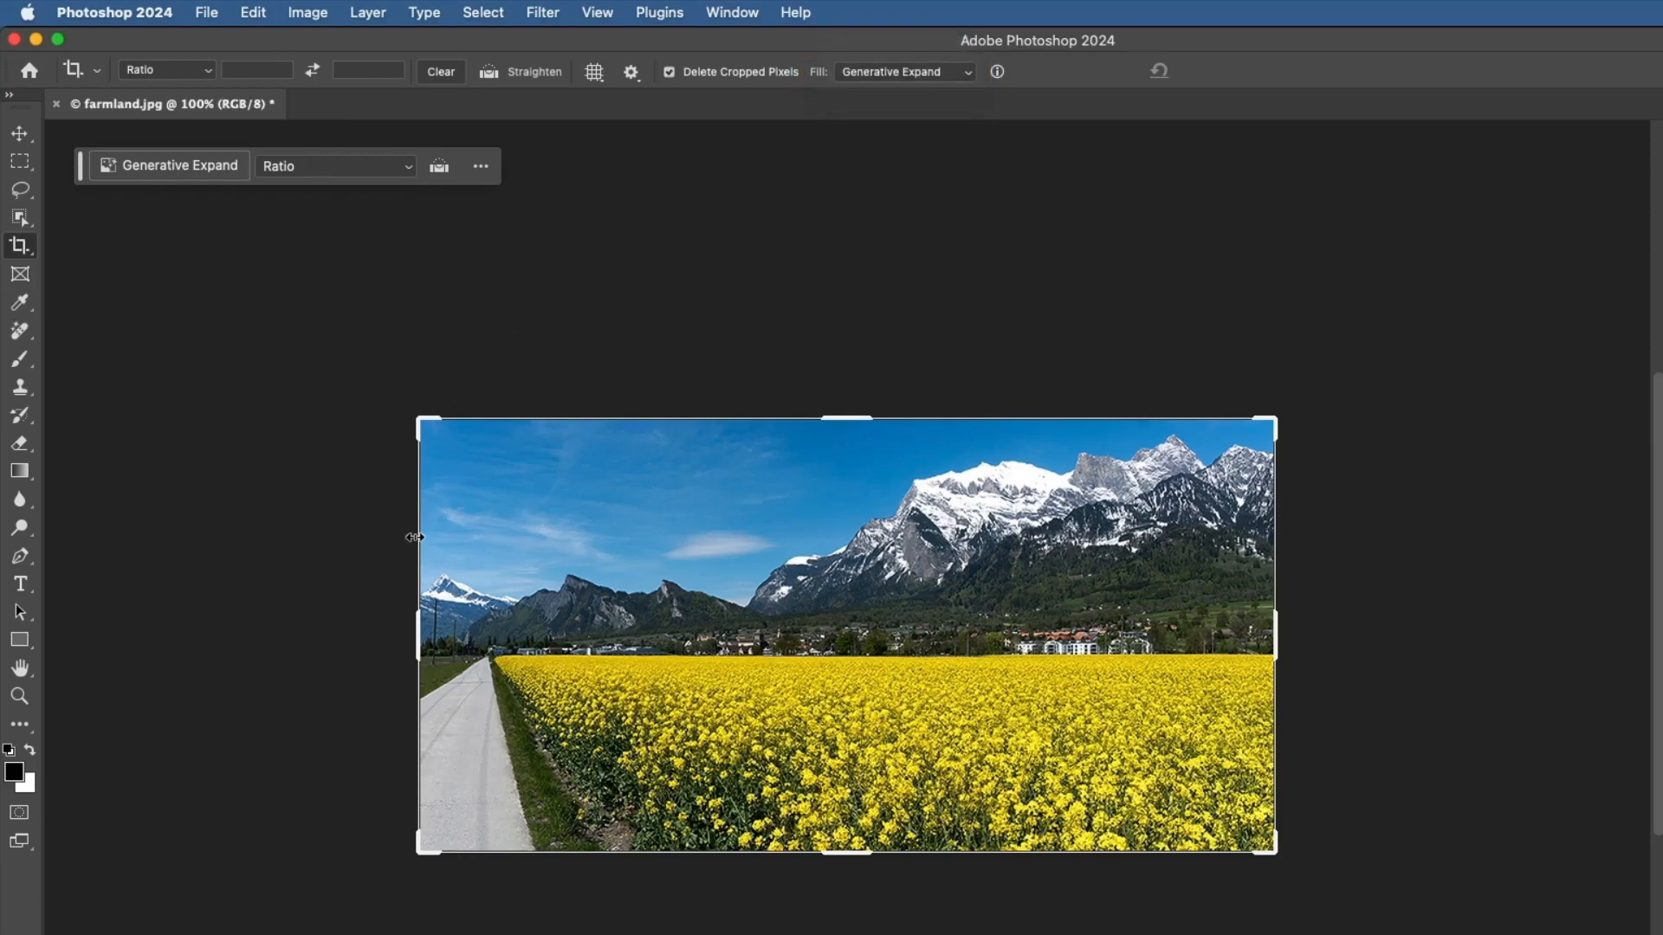
left_click_drag(415, 537, 89, 538)
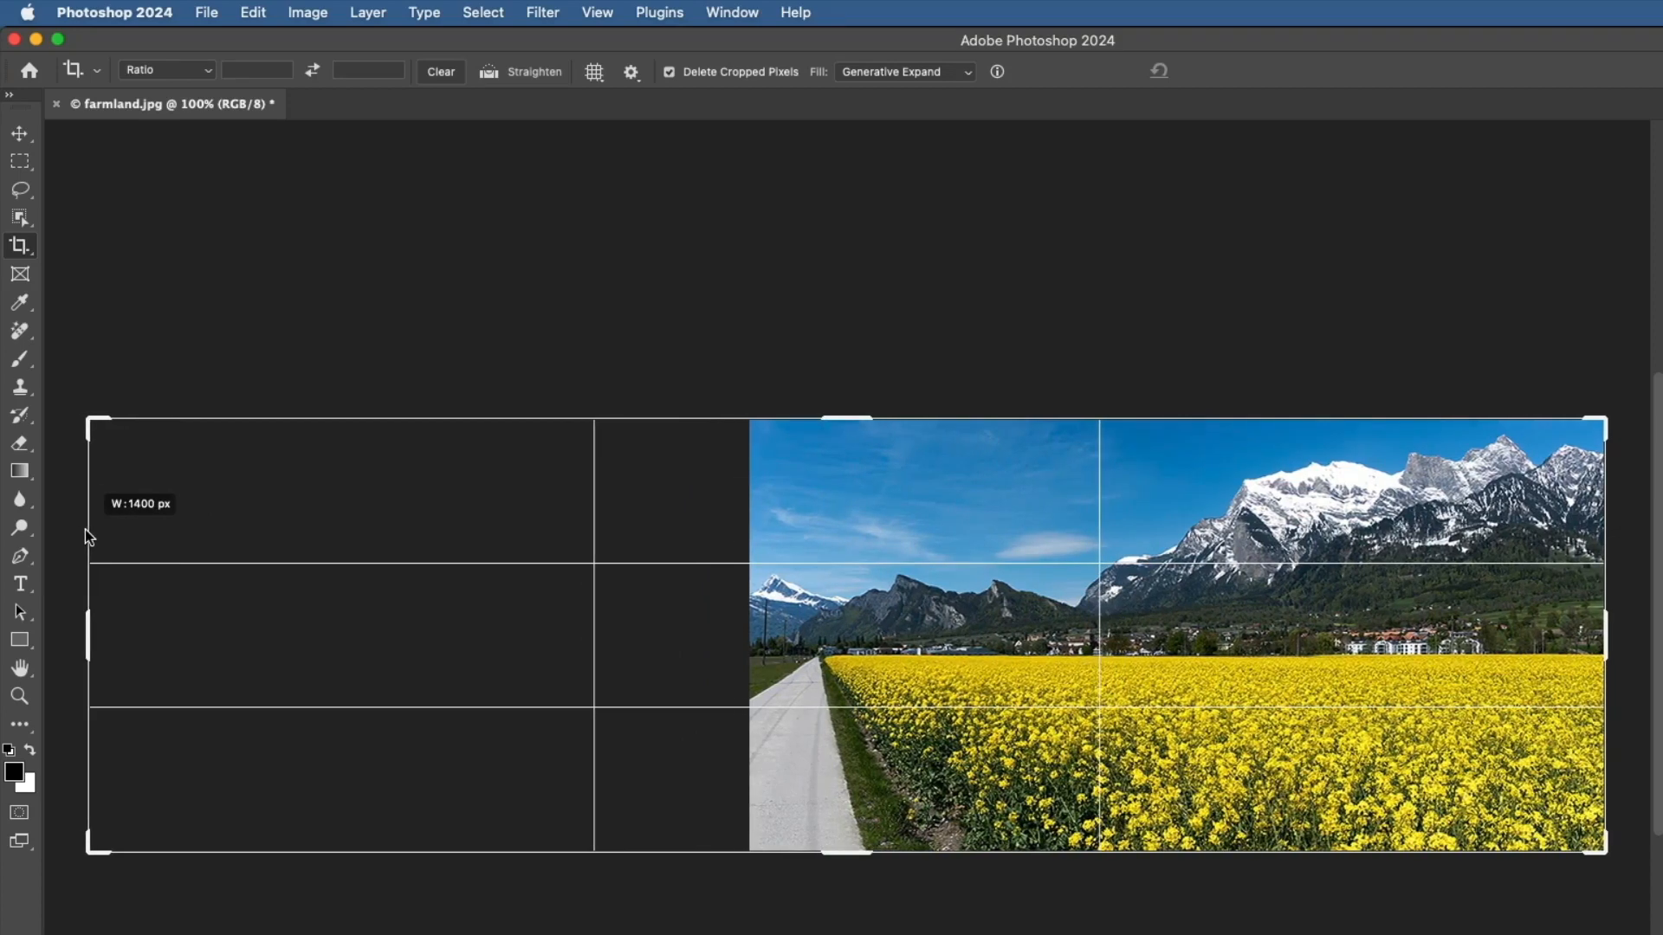
left_click_drag(86, 536, 85, 531)
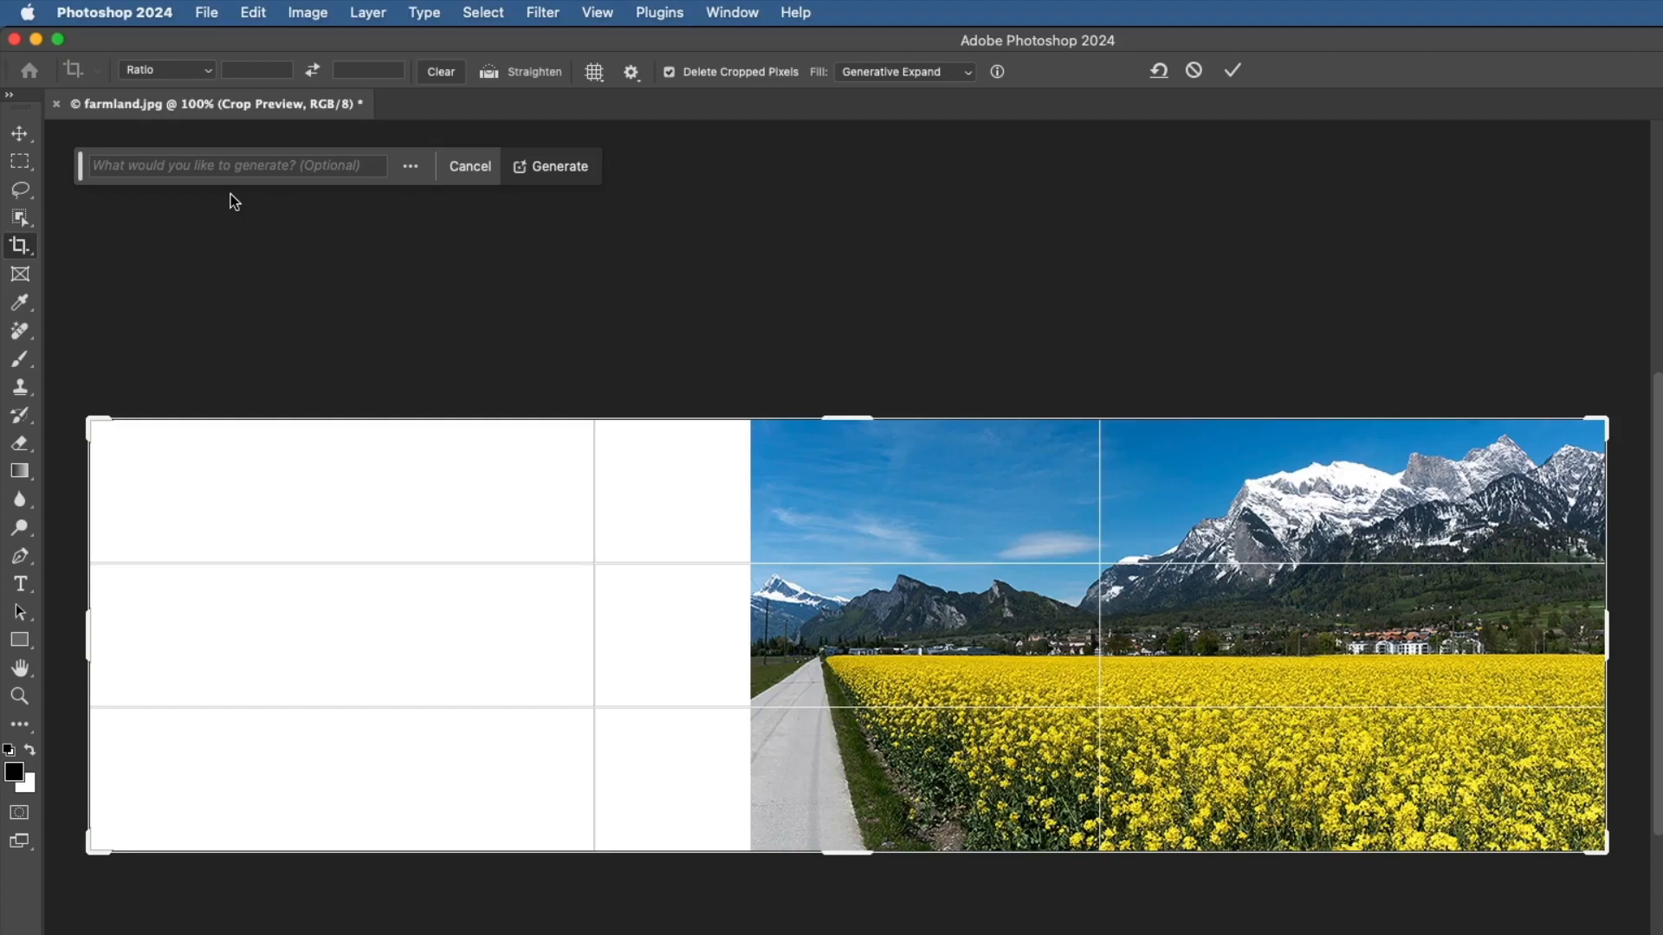
- Generate the content of the expanded area with the prompt "yellow flowers"
left_click(166, 169)
type("yellow flower")
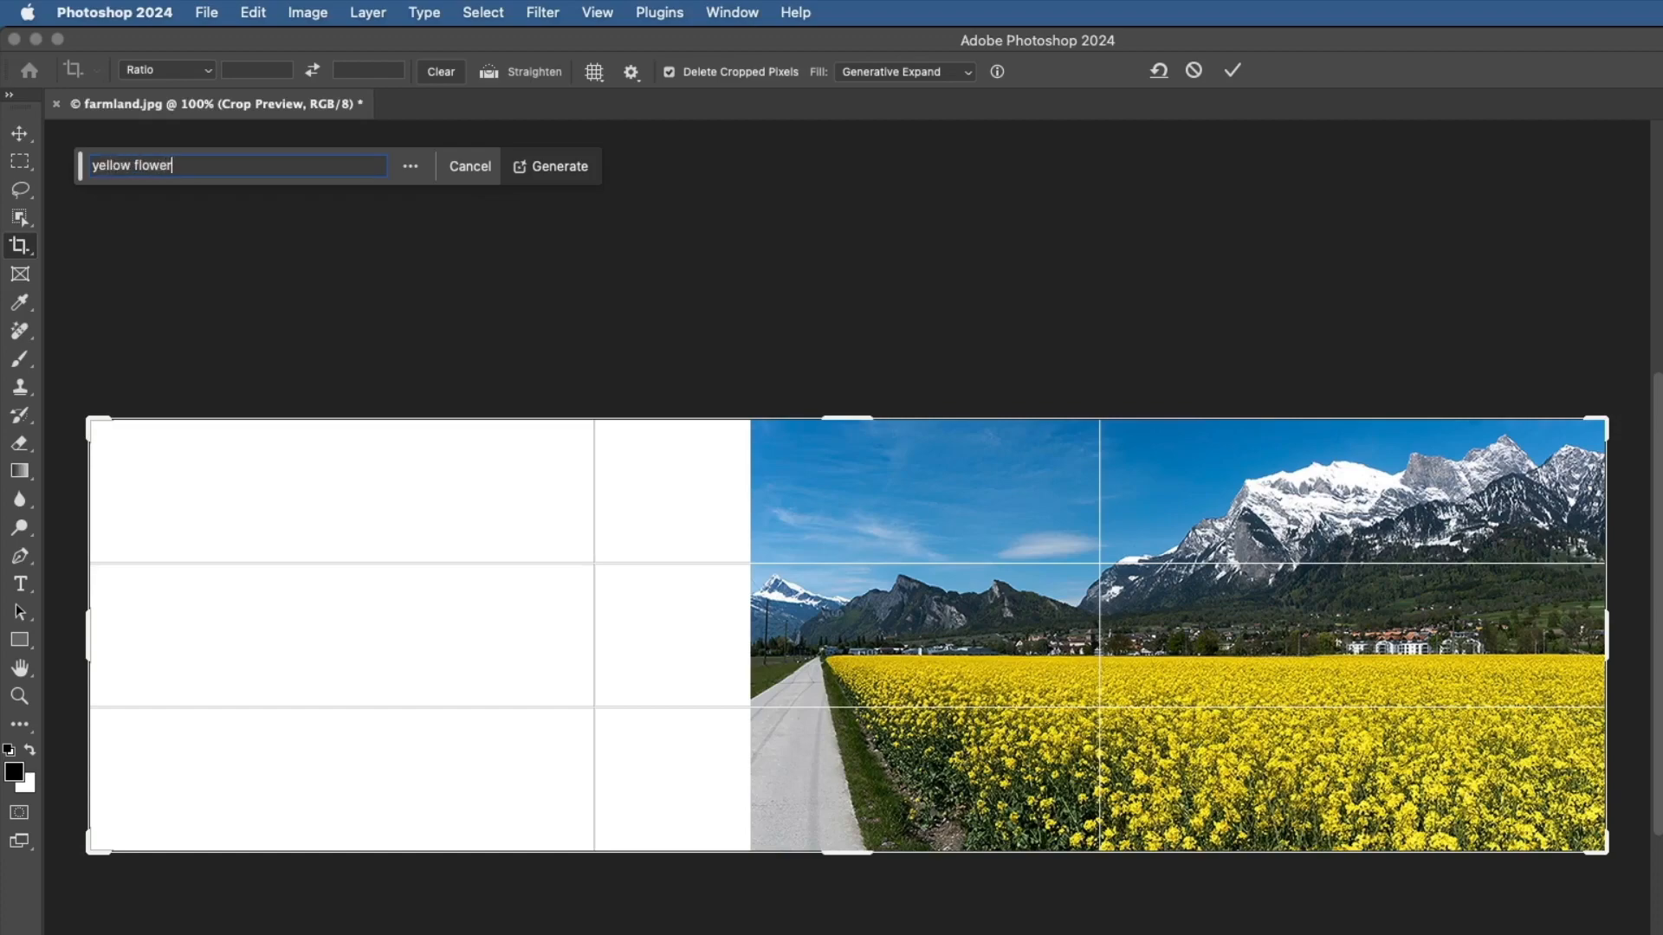
type("s")
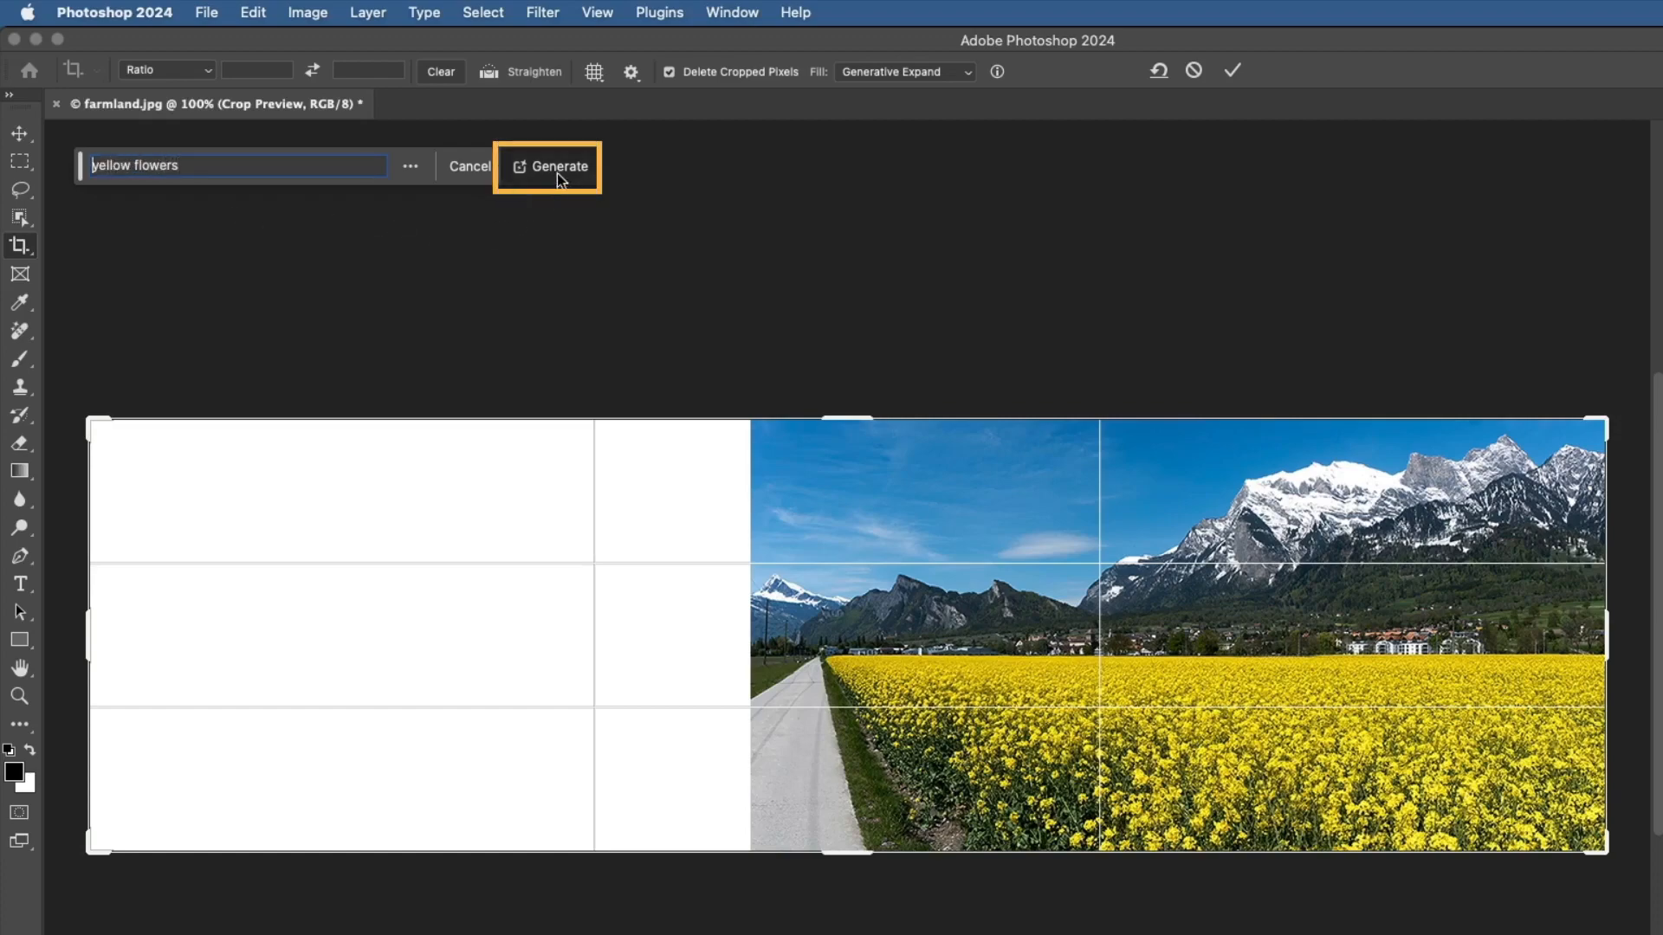
left_click(557, 168)
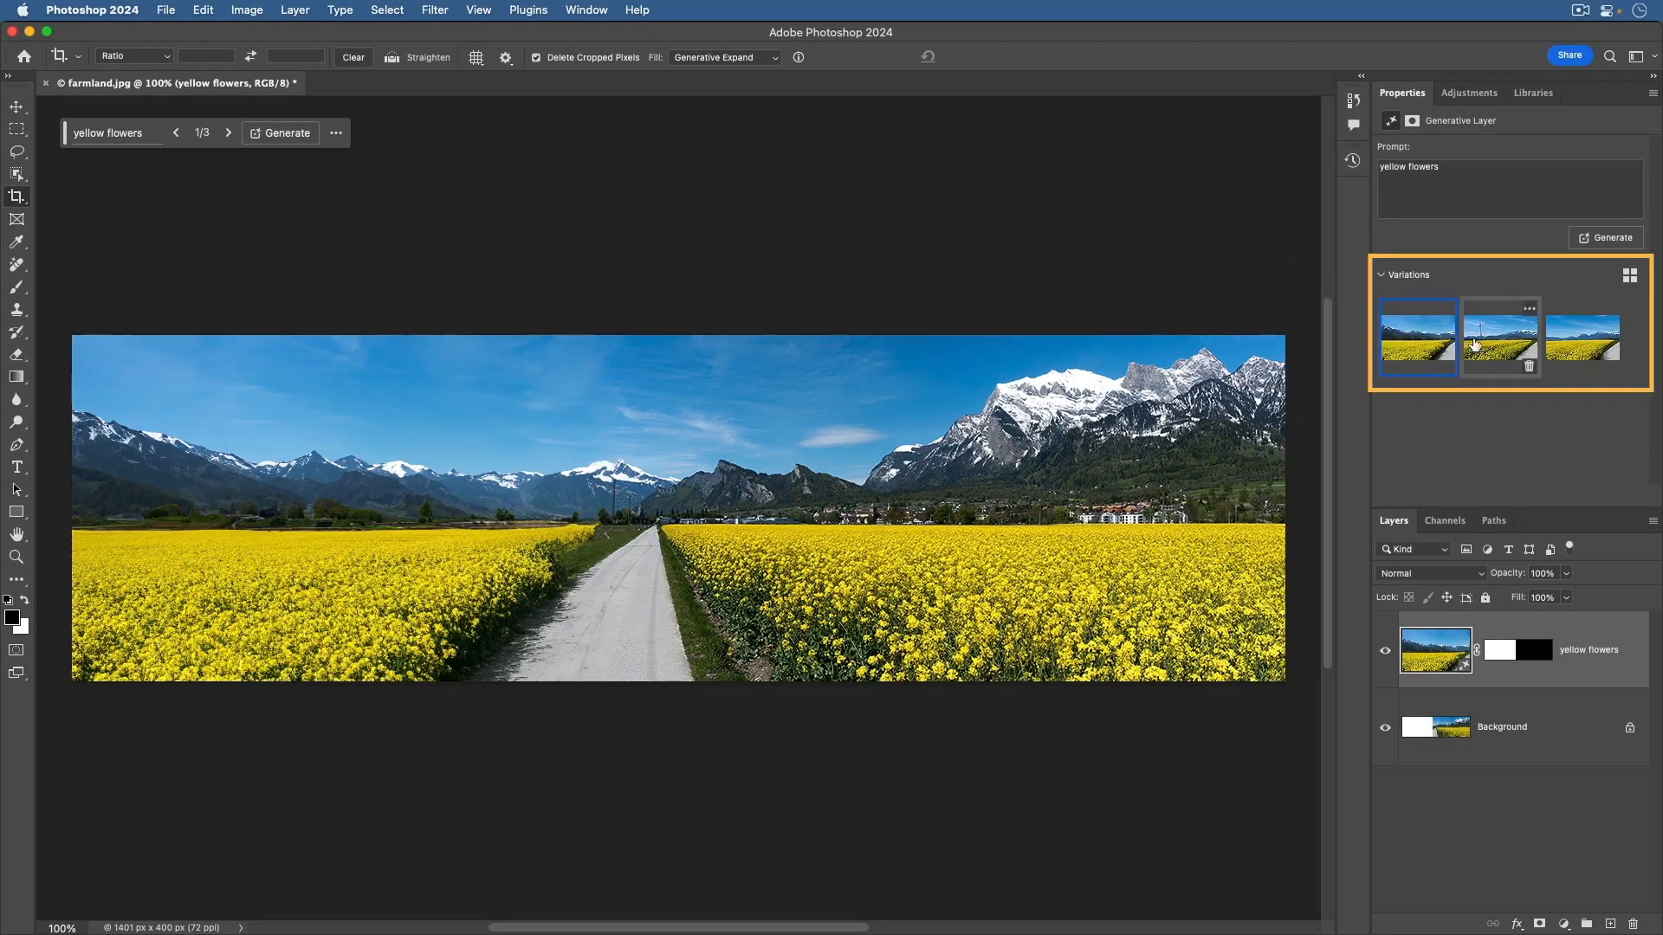
- Compare the generated yellow flowers variations and choose the second one, with the tall pole in the field
left_click(1483, 347)
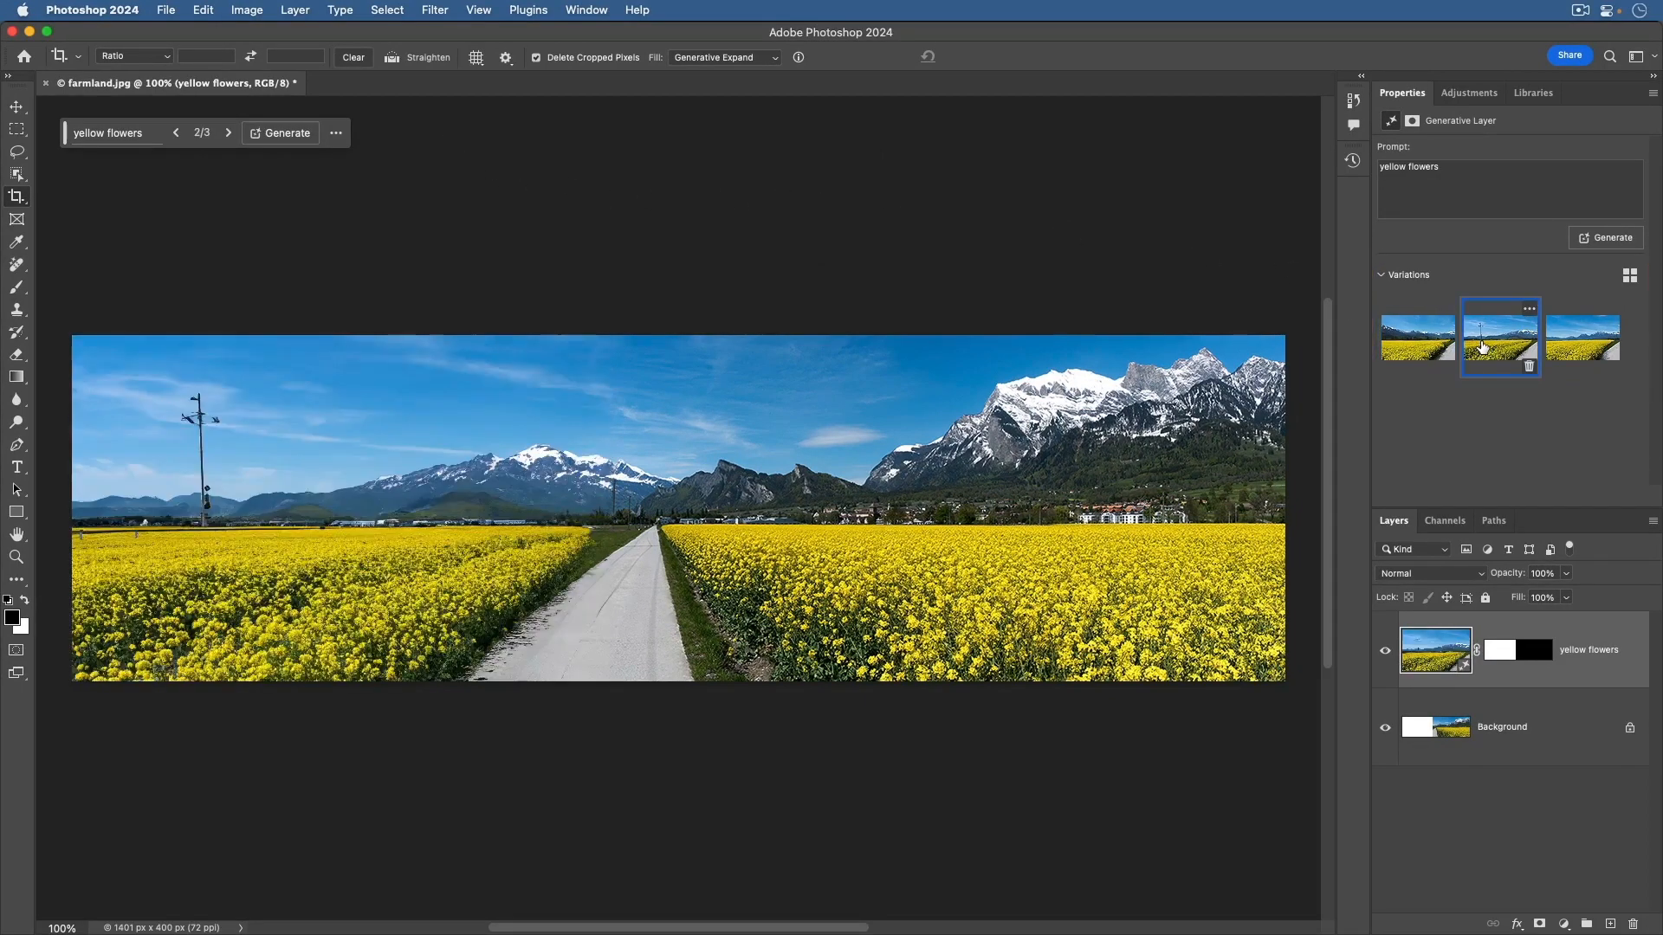
left_click(1559, 346)
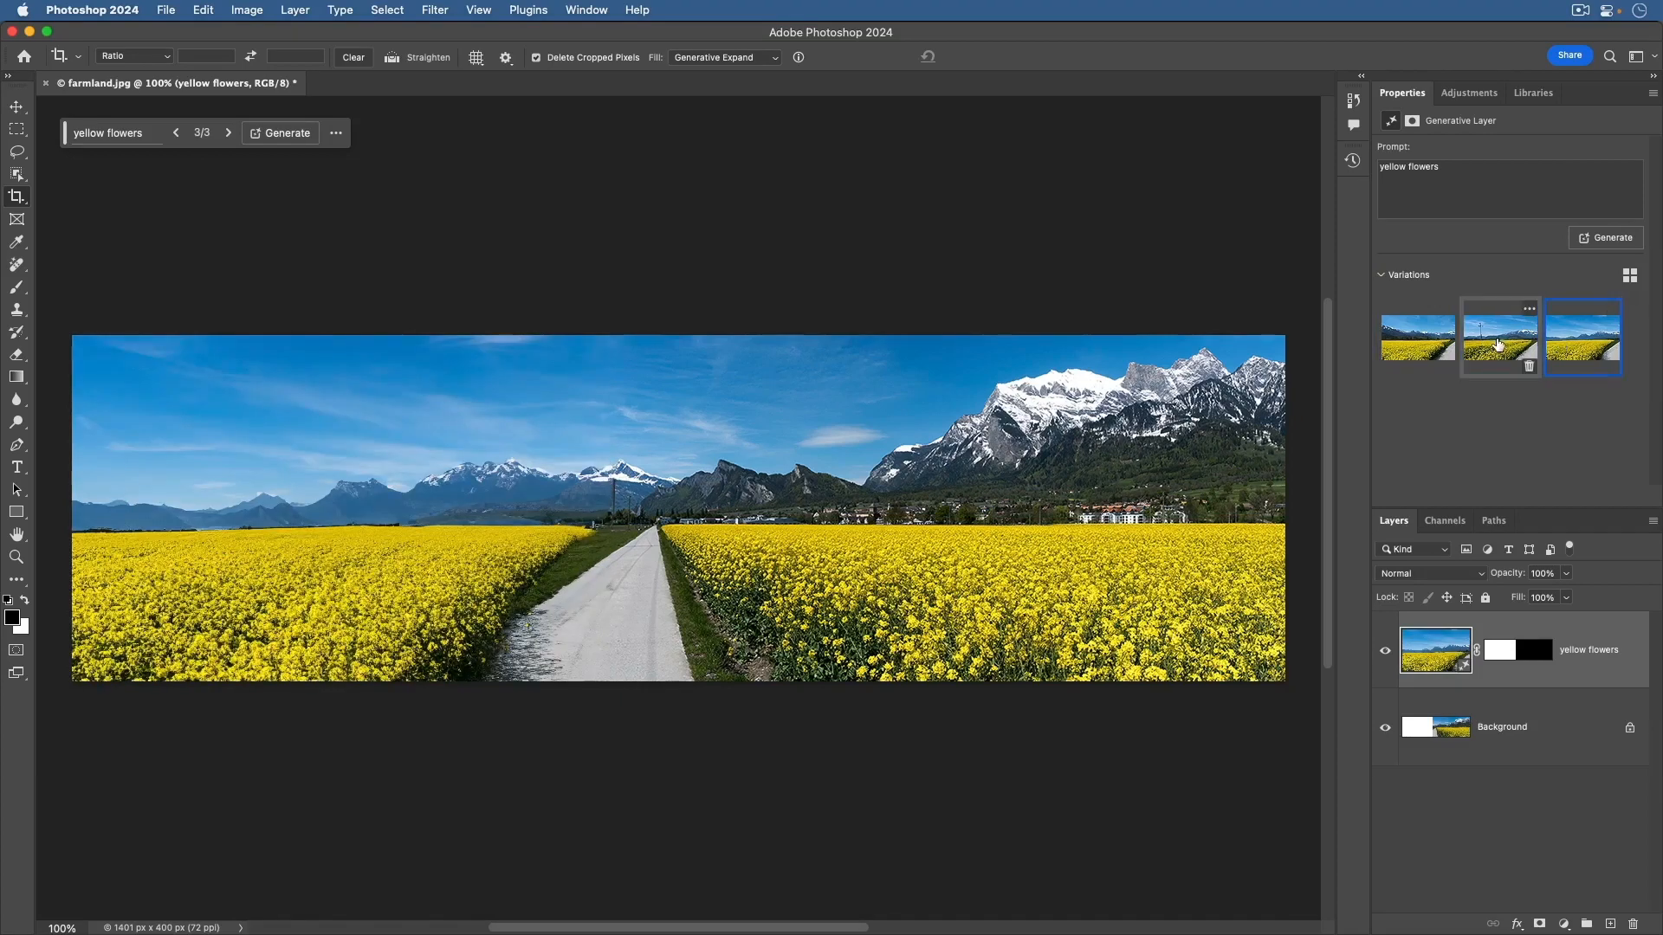
left_click(1500, 344)
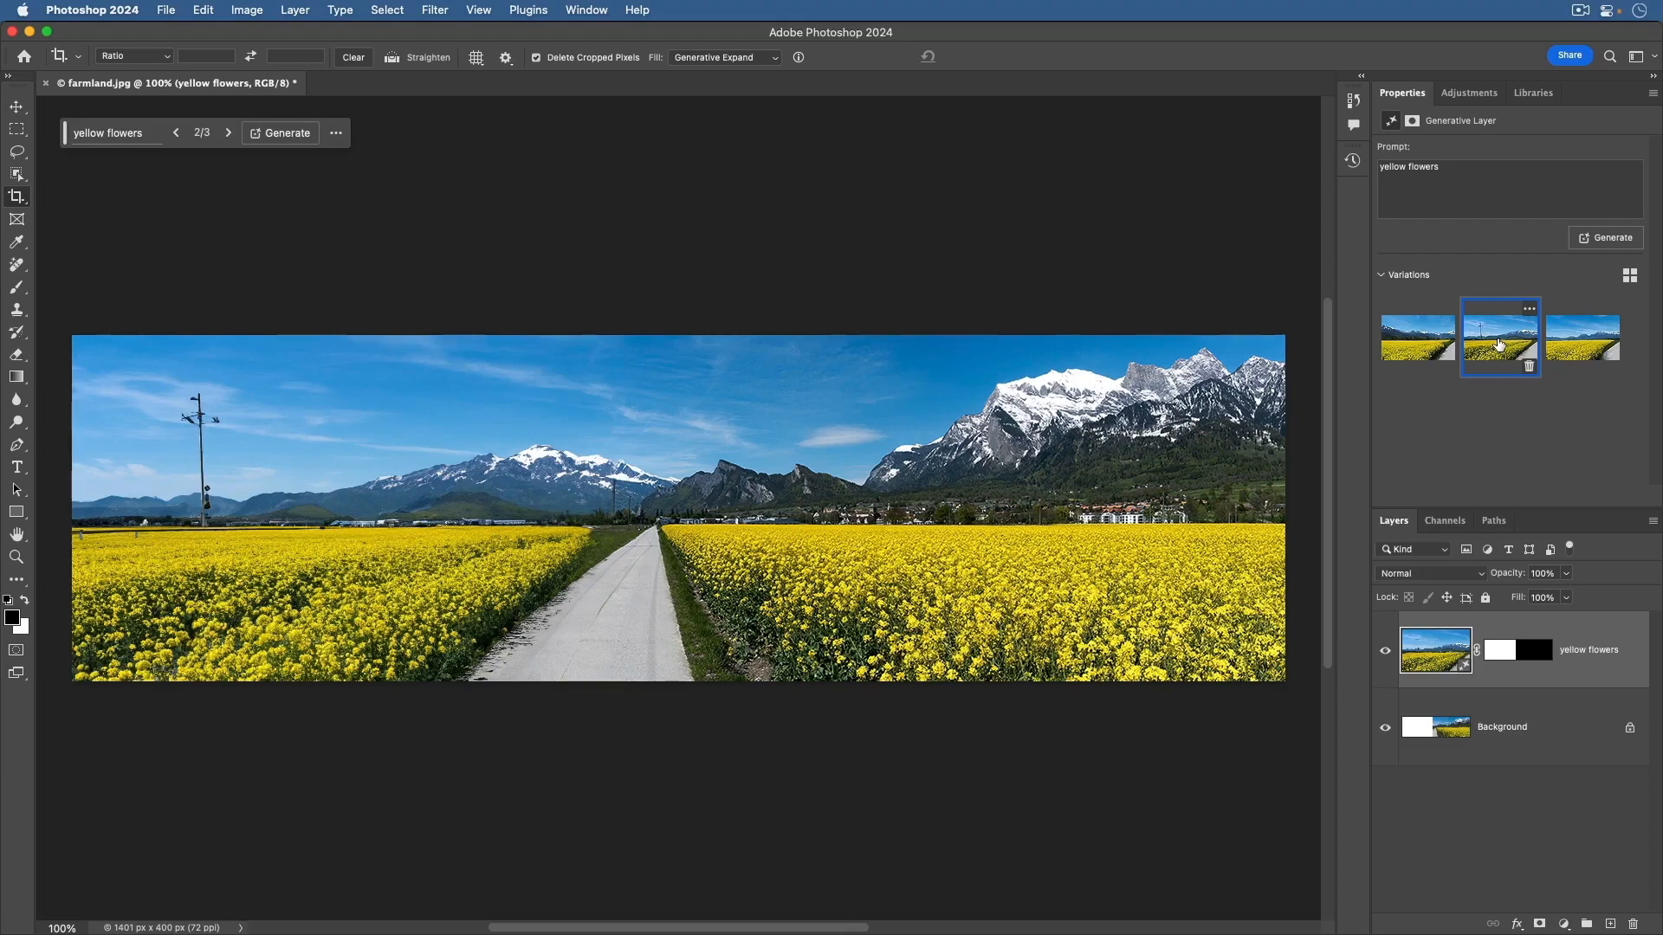
- Lasso the far part of the road, generate a "tractor" there with Generative Fill, and choose the third variation
left_click(24, 154)
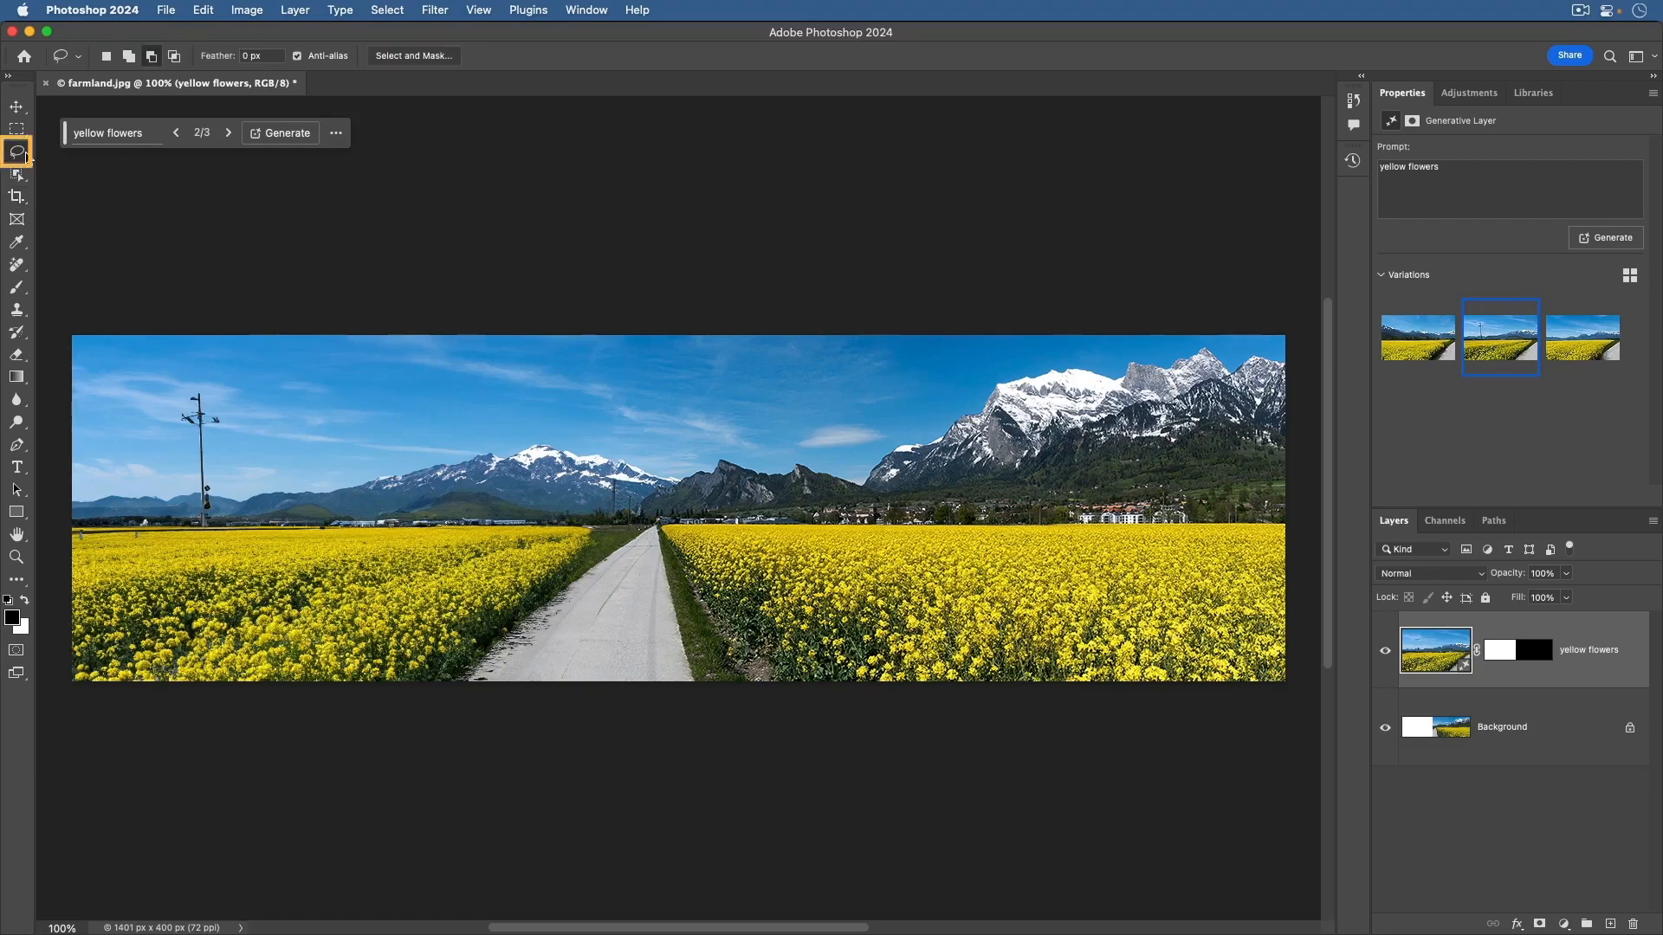
mouse_move(670, 524)
left_mouse_down()
mouse_move(615, 523)
mouse_move(574, 550)
mouse_move(547, 585)
mouse_move(563, 612)
mouse_move(703, 620)
mouse_move(719, 585)
mouse_move(668, 530)
left_mouse_up()
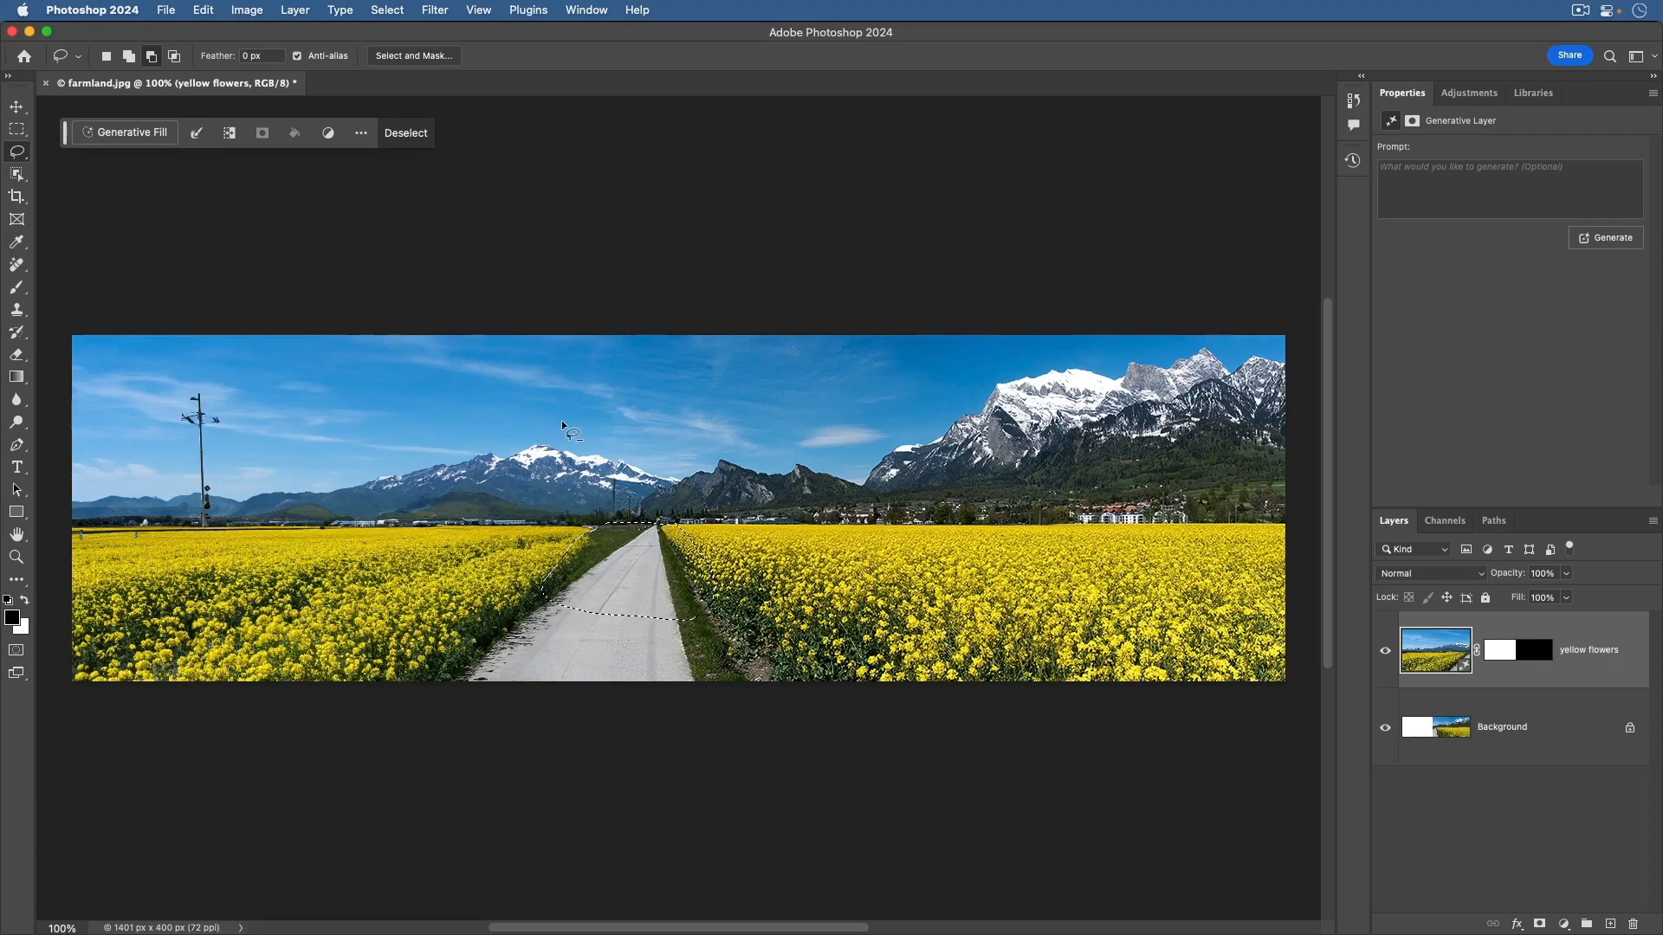
left_click(128, 135)
type("tractor")
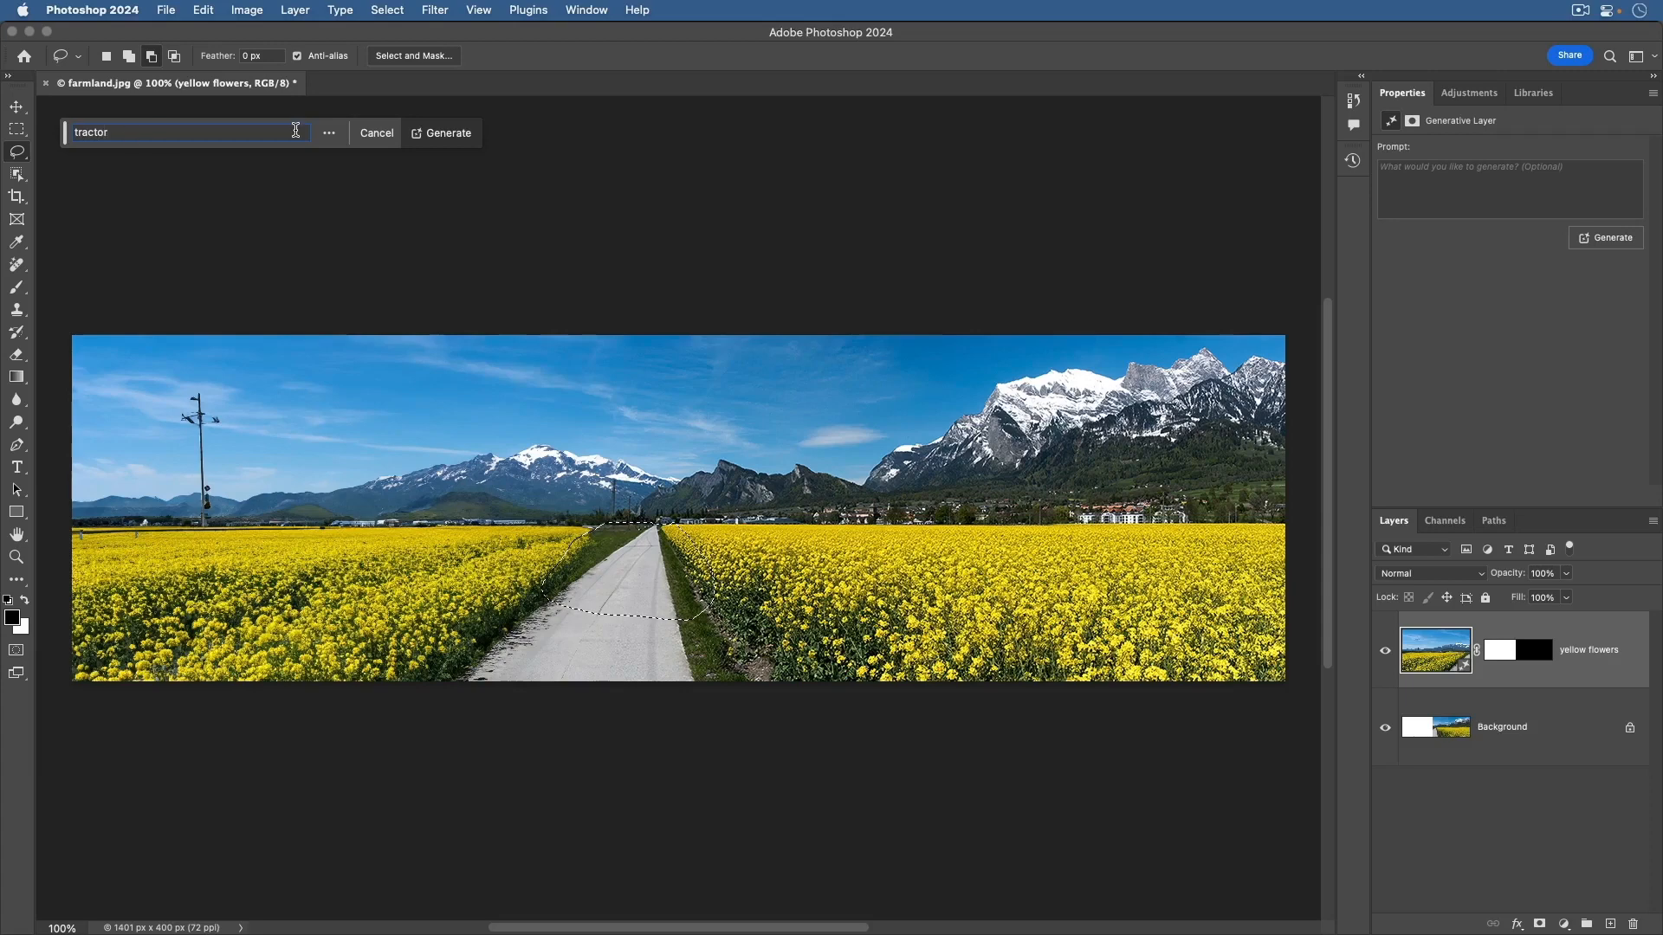
left_click(439, 136)
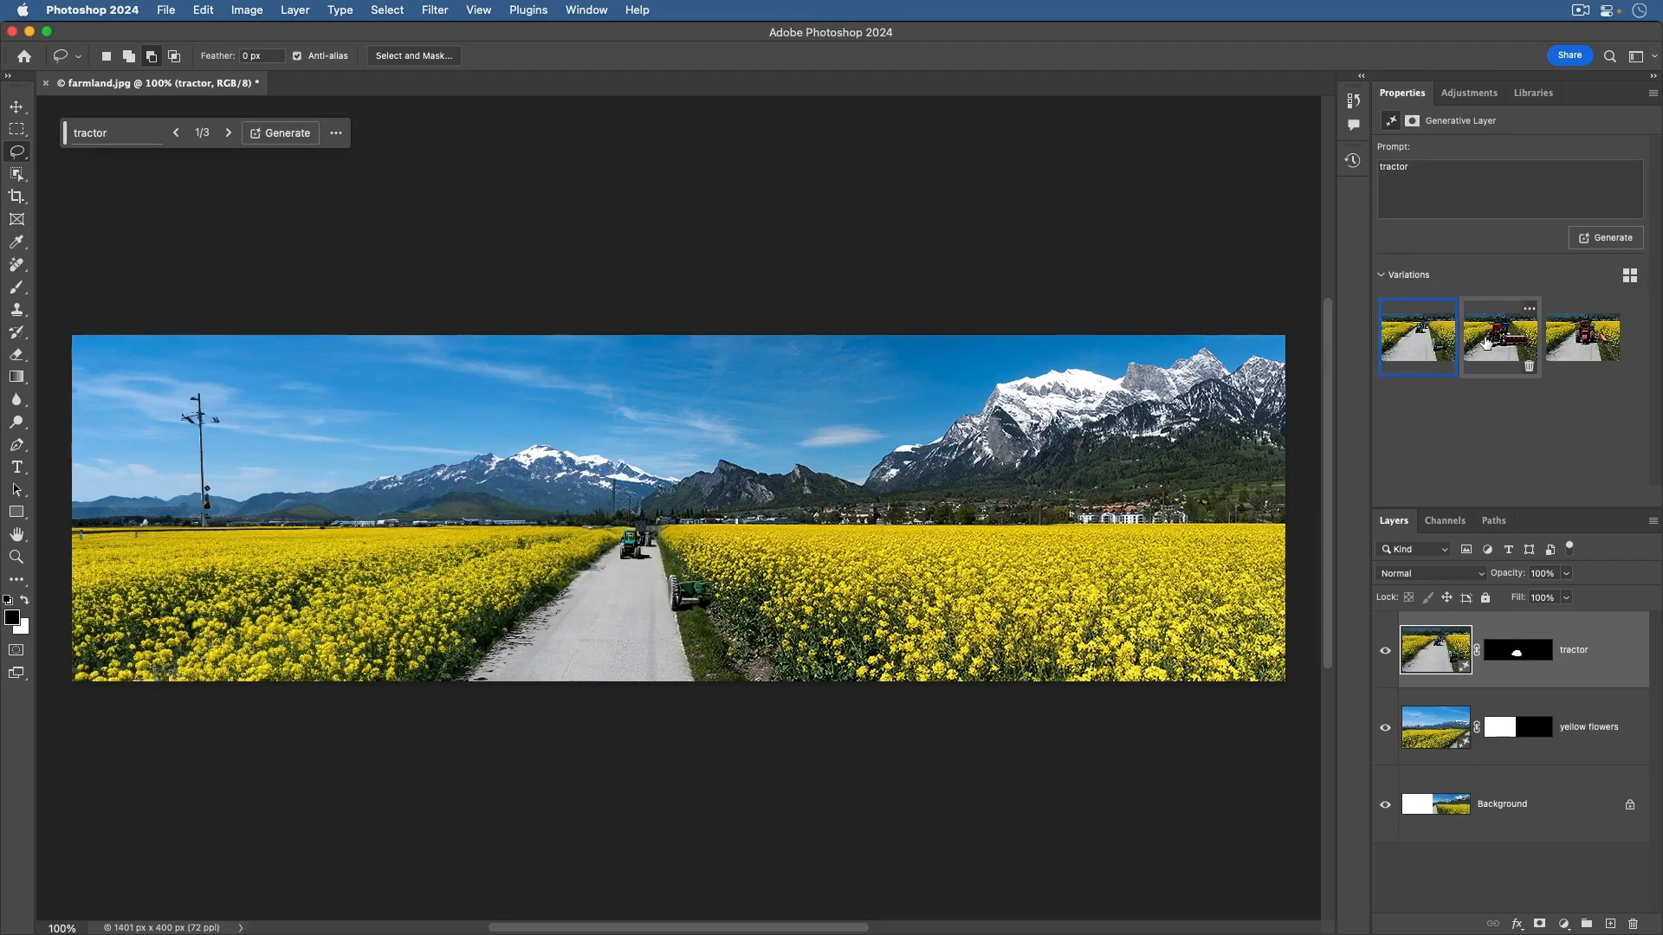
left_click(1486, 343)
left_click(1563, 349)
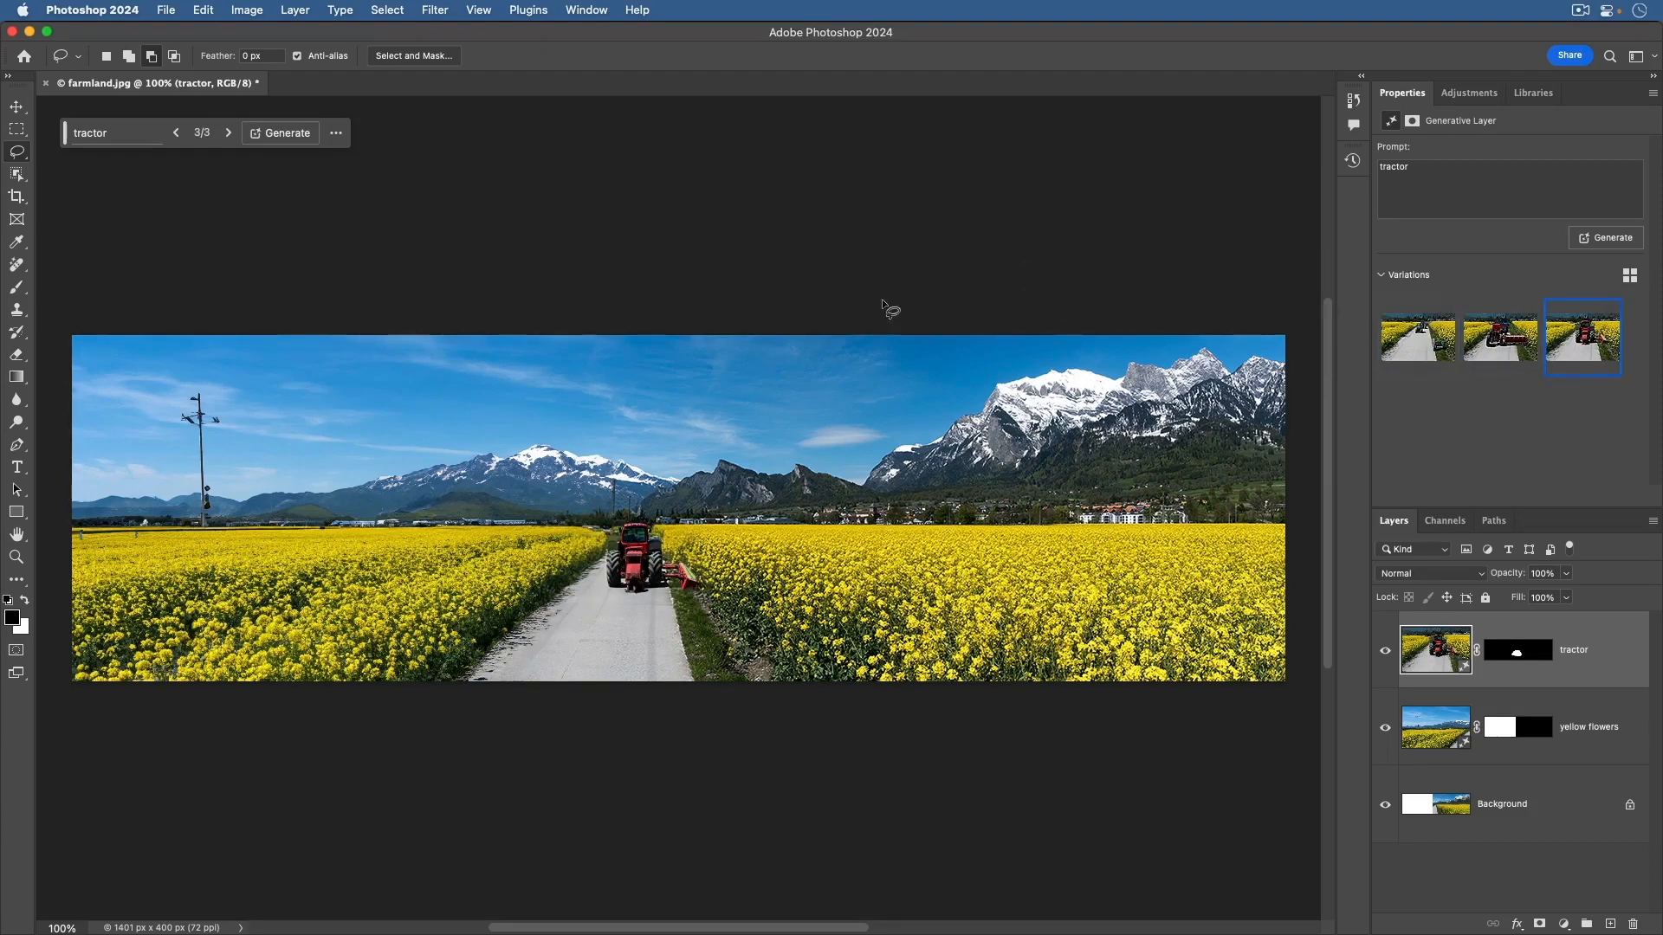
- Remove the red attachment beside the tractor with a Lasso selection and a promptless Generative Fill, choosing the third variation
left_click(12, 558)
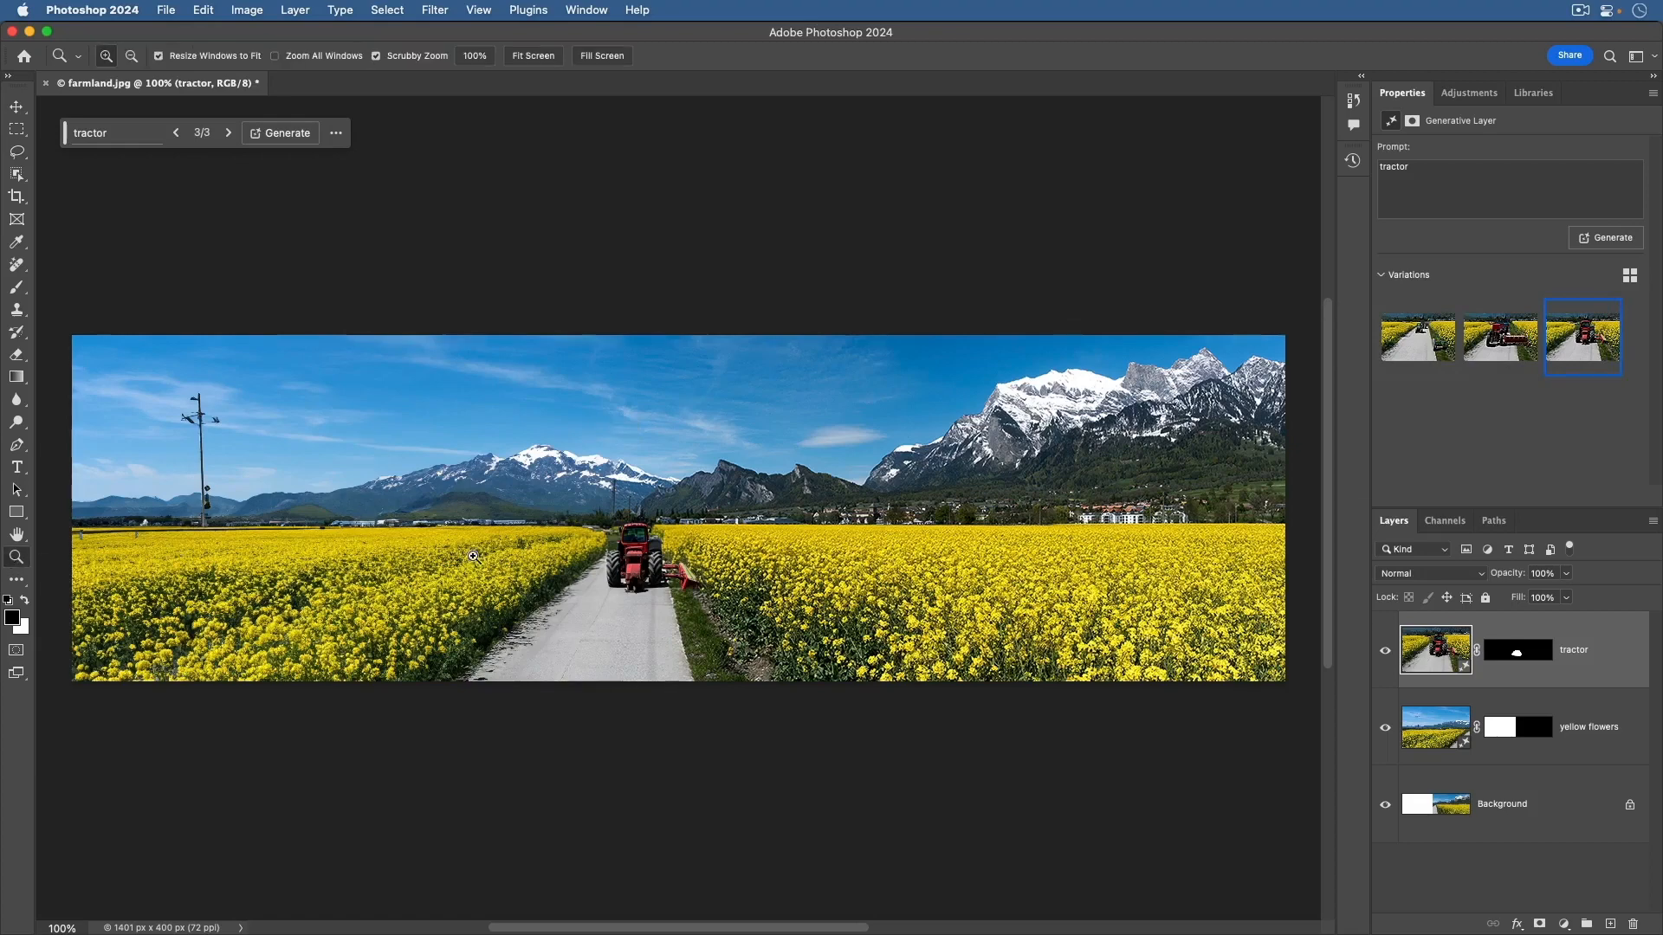
left_click(680, 629)
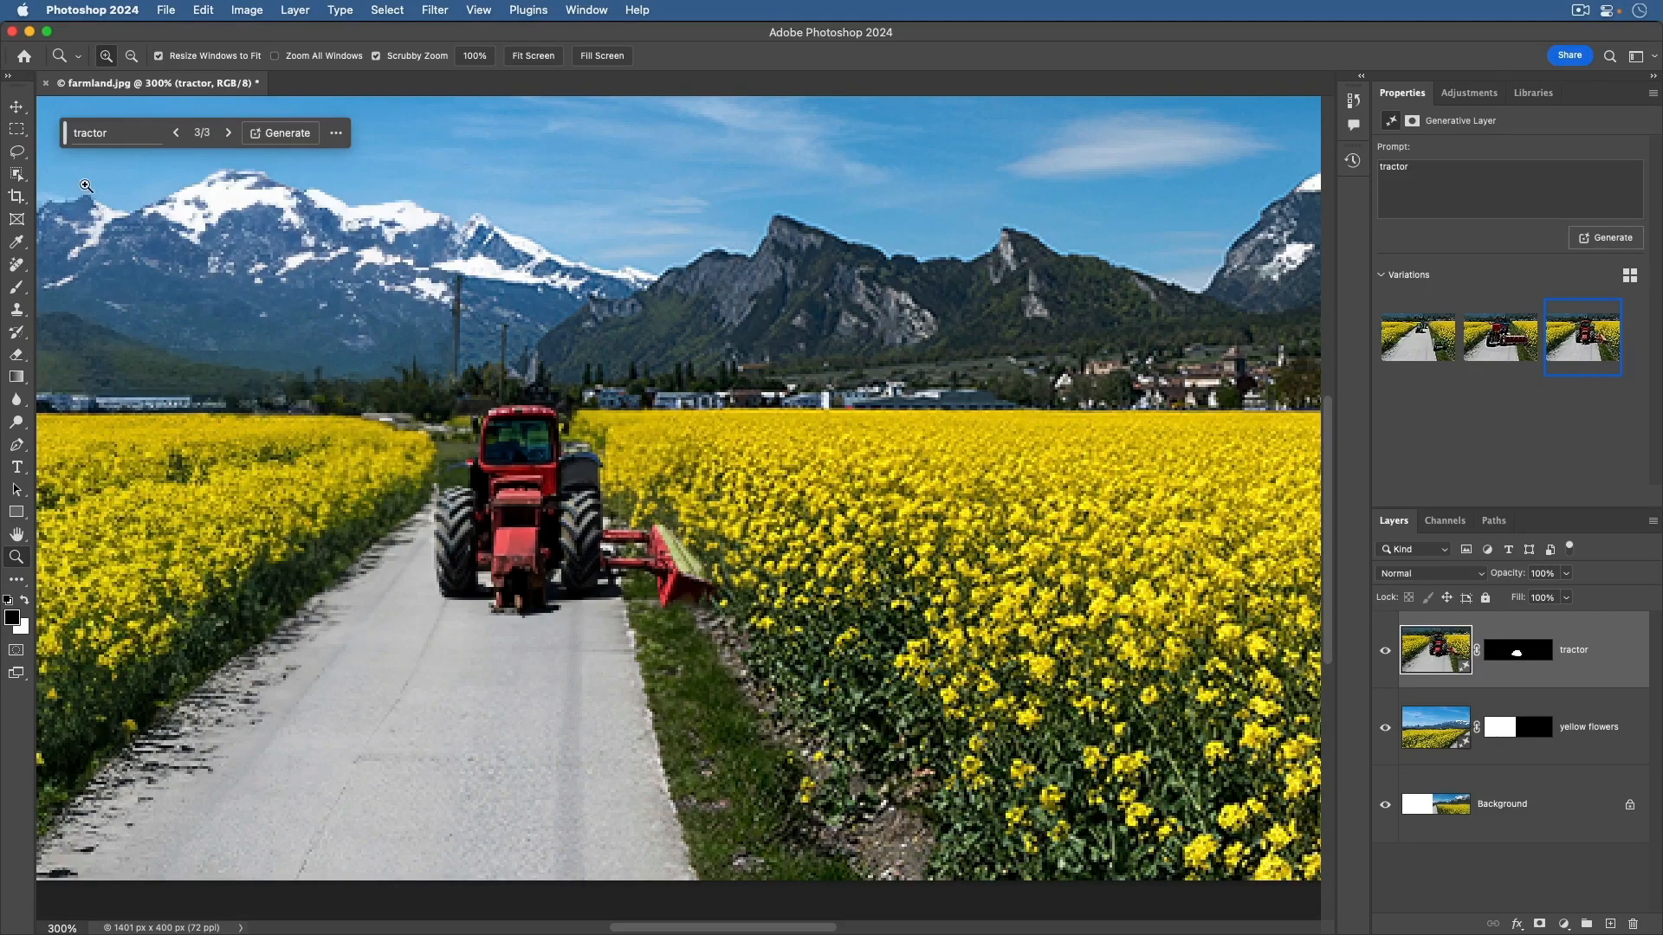
left_click(23, 156)
left_click(60, 154)
mouse_move(603, 515)
left_mouse_down()
mouse_move(598, 580)
mouse_move(639, 617)
mouse_move(691, 627)
mouse_move(735, 607)
mouse_move(726, 540)
mouse_move(687, 508)
mouse_move(606, 520)
left_mouse_up()
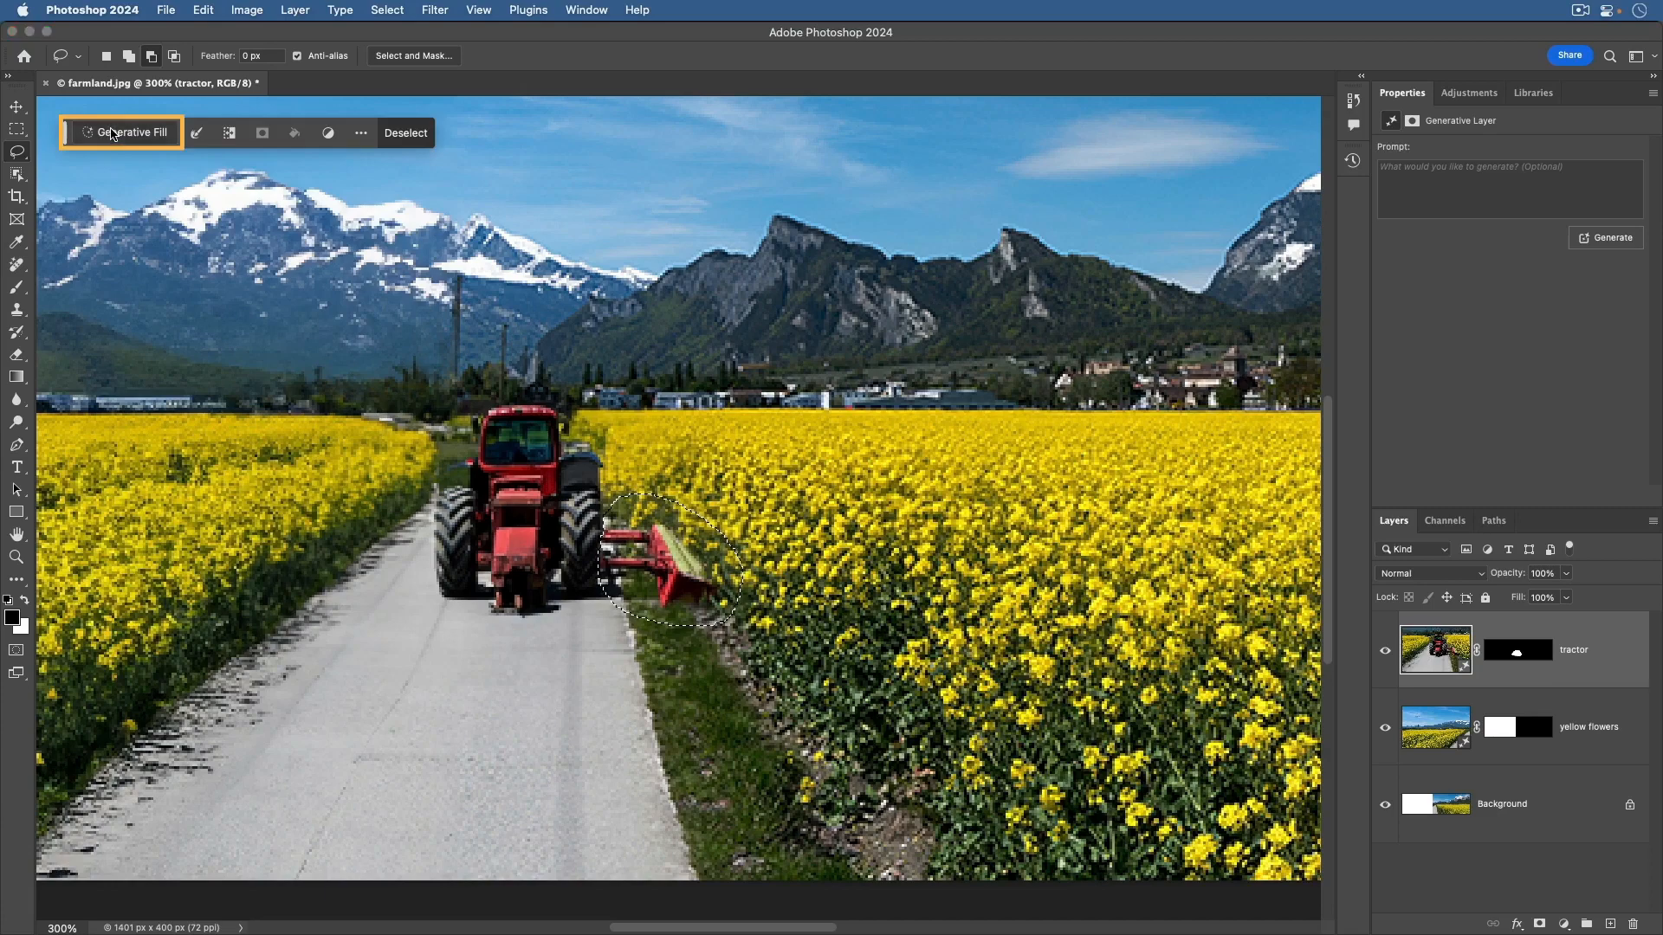
left_click(111, 133)
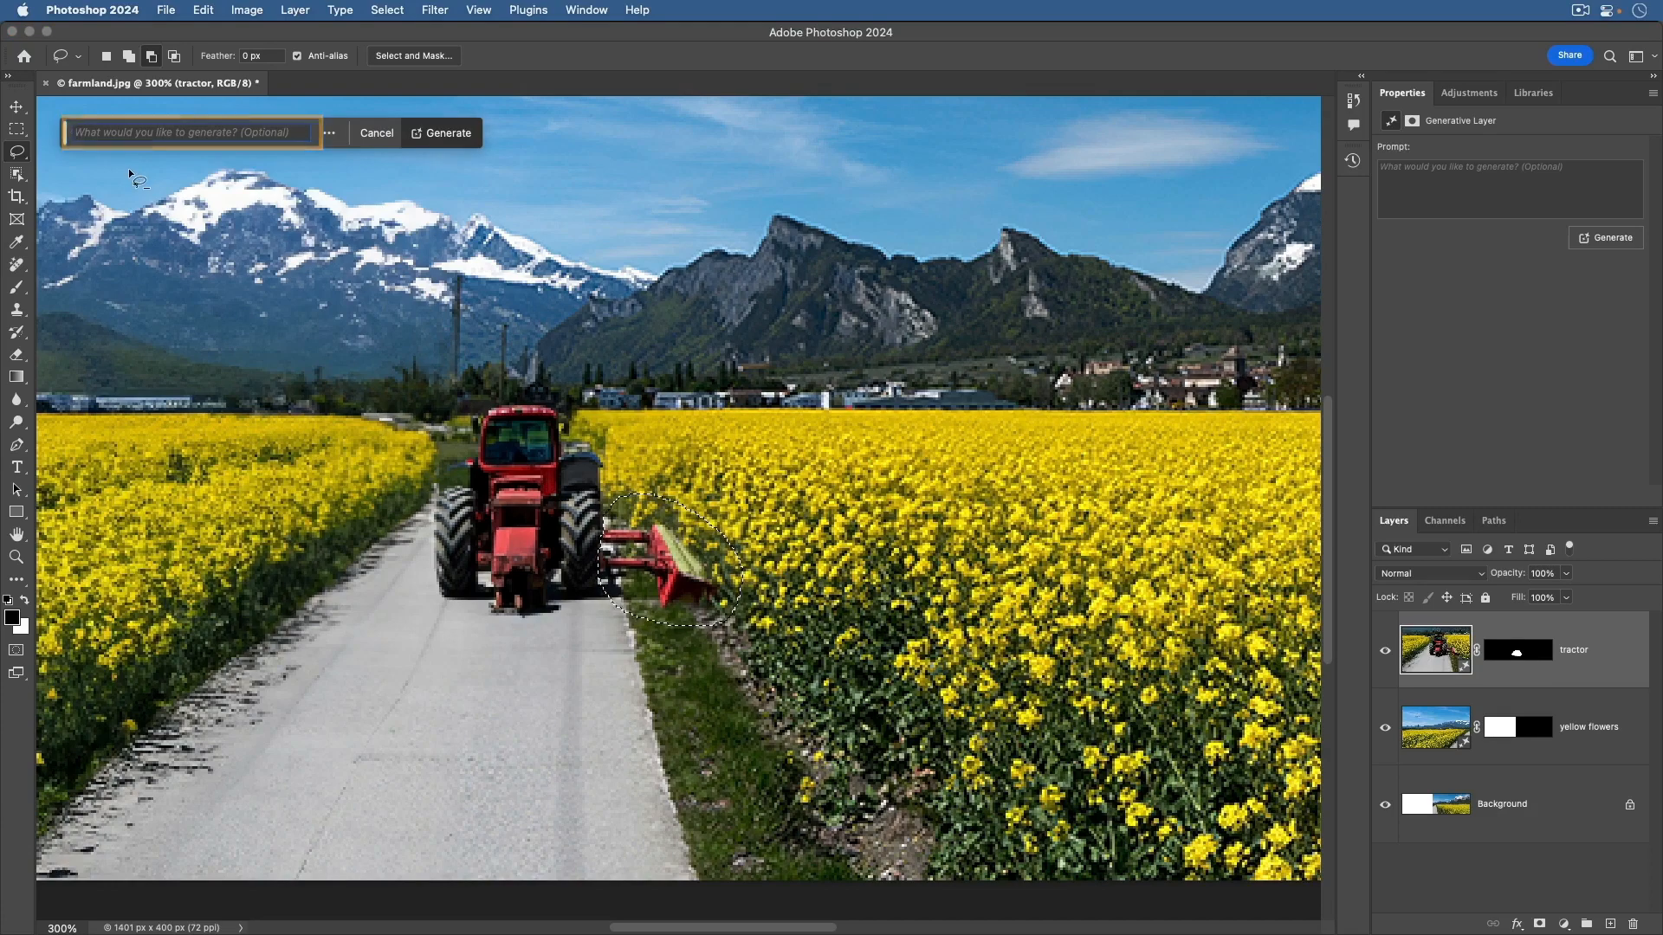
left_click(457, 137)
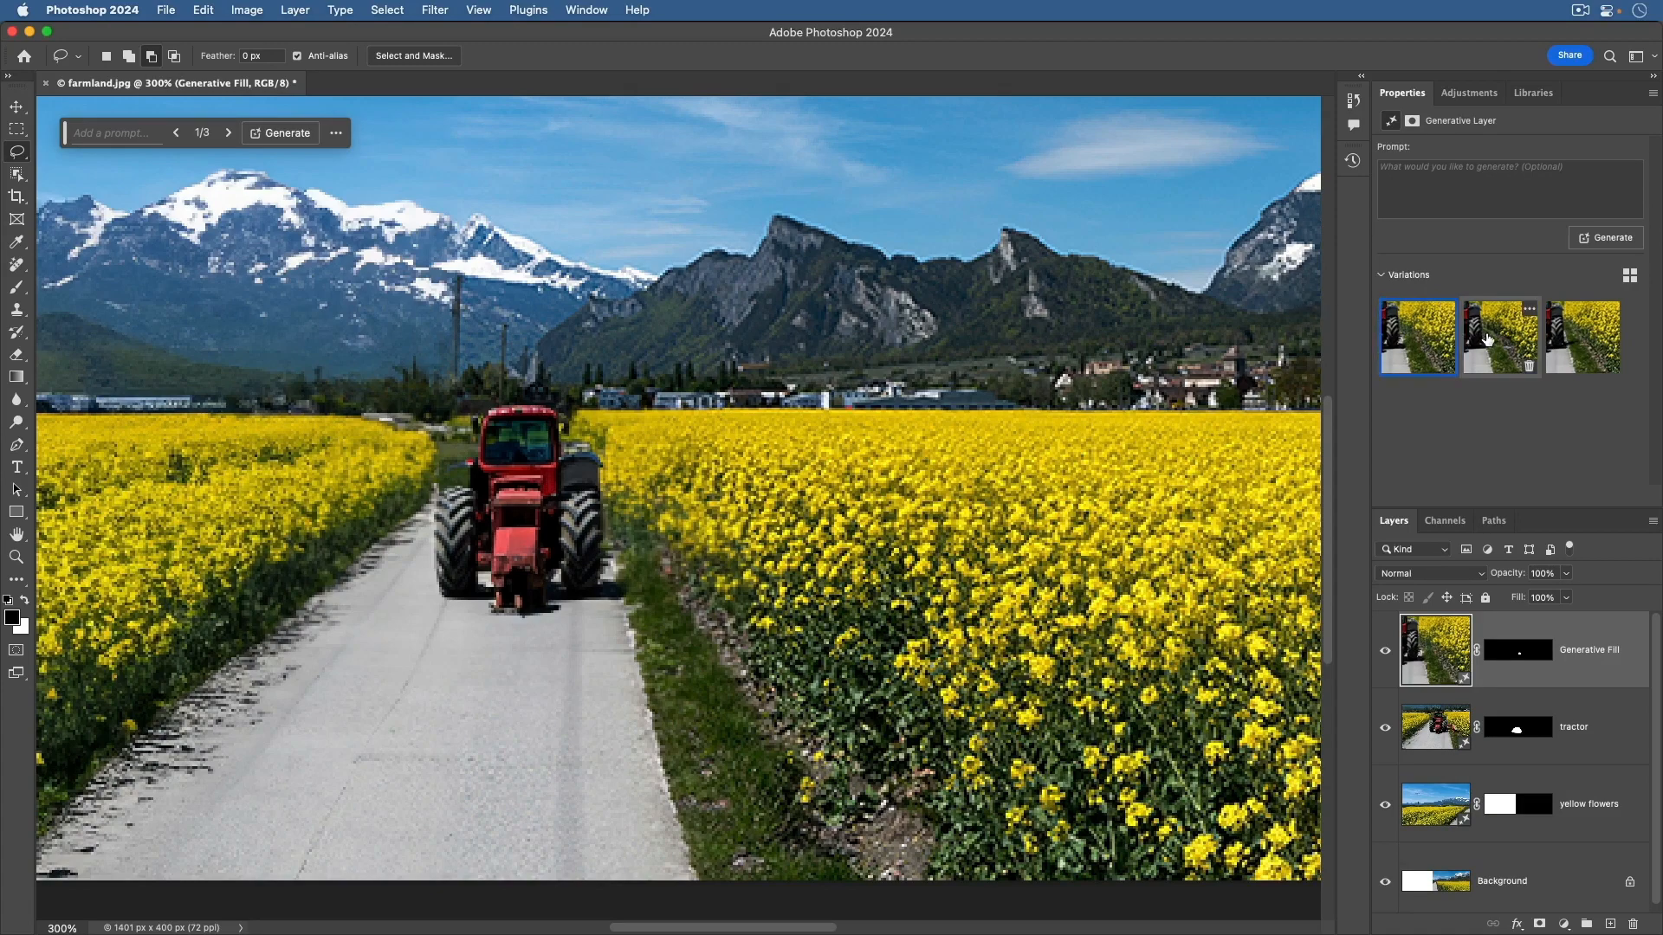
left_click(1487, 338)
left_click(1580, 347)
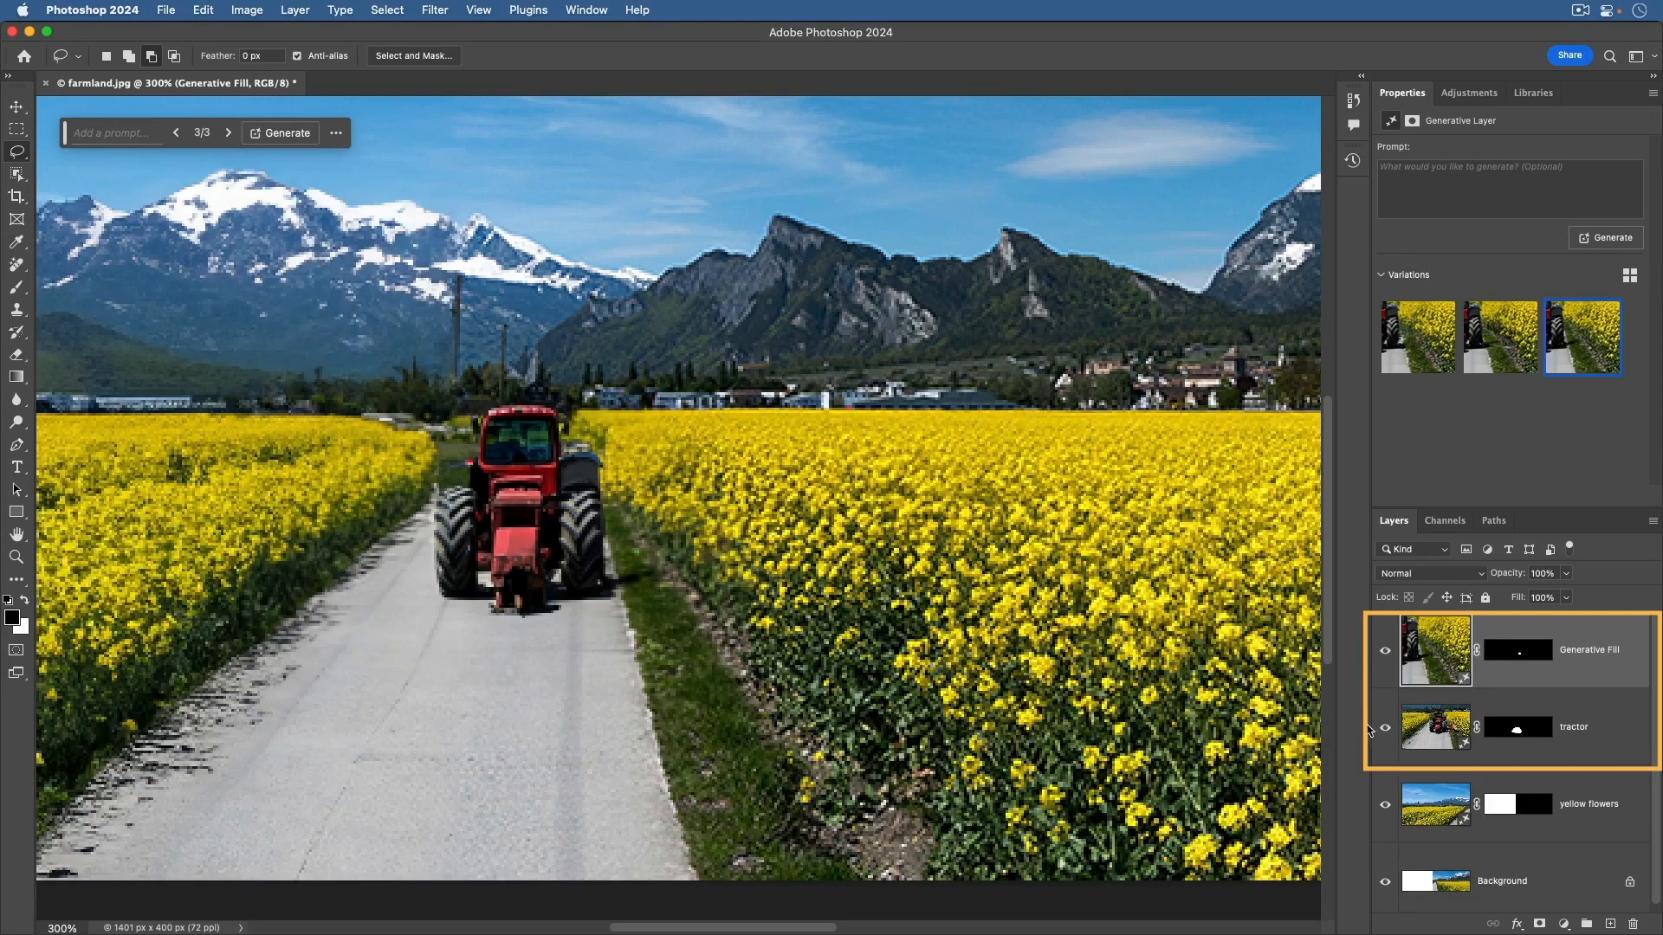
- Toggle the visibility of the tractor and Generative Fill layers off and on to compare the image with and without them
left_click(1385, 728)
left_click(1384, 728)
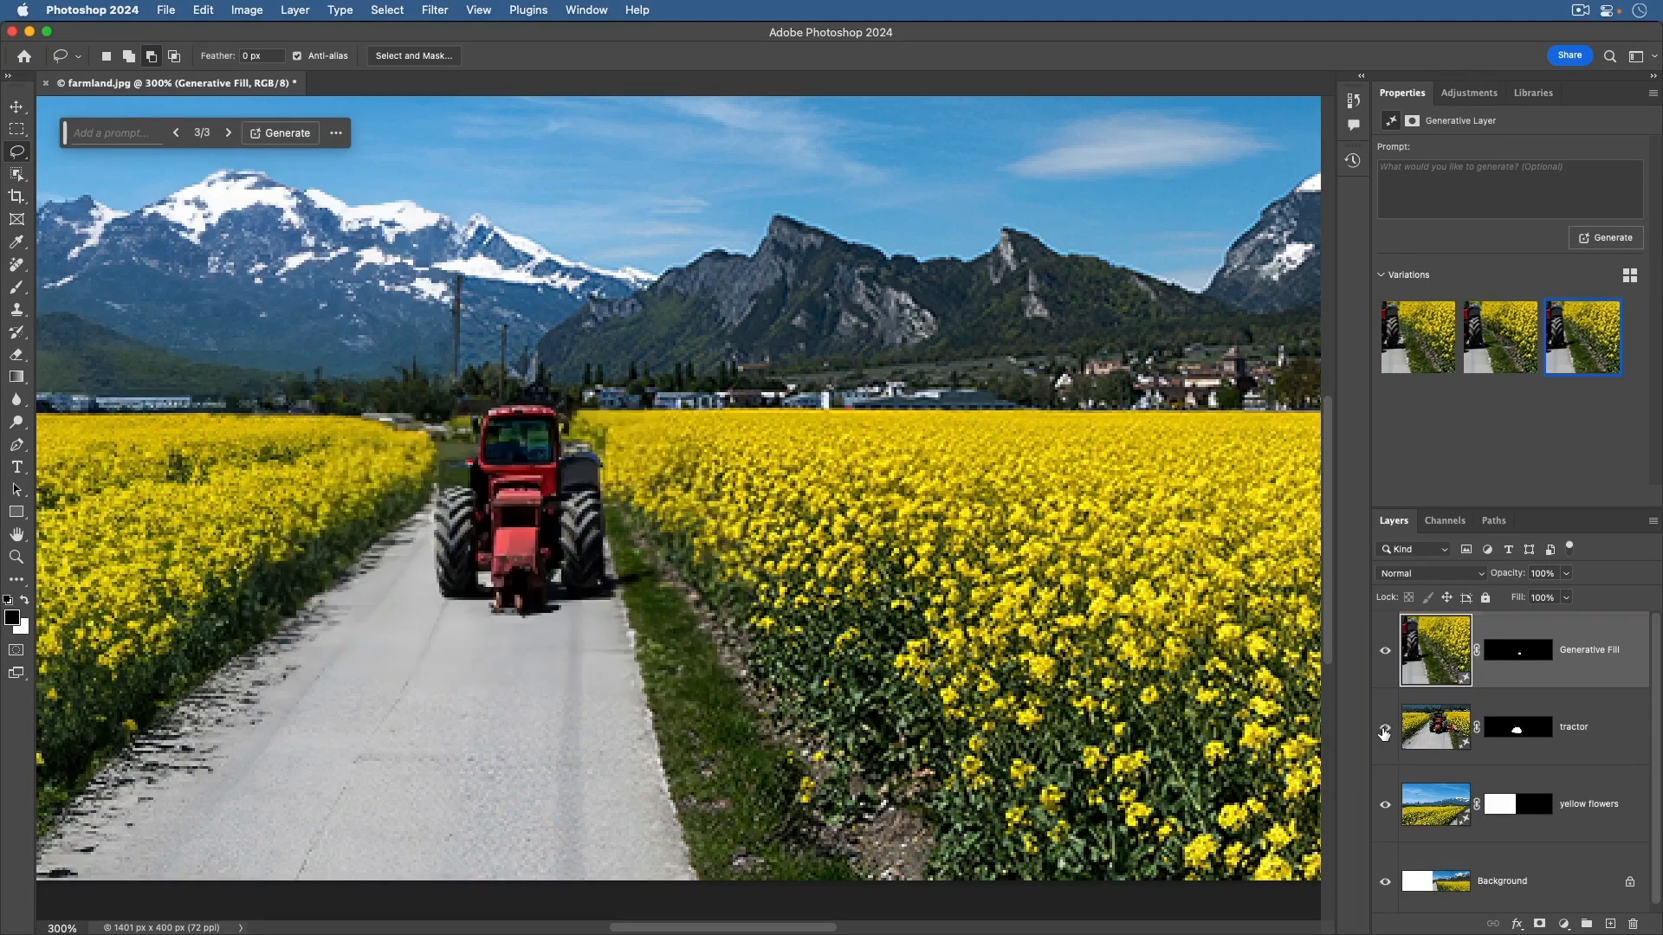
left_click(1387, 654)
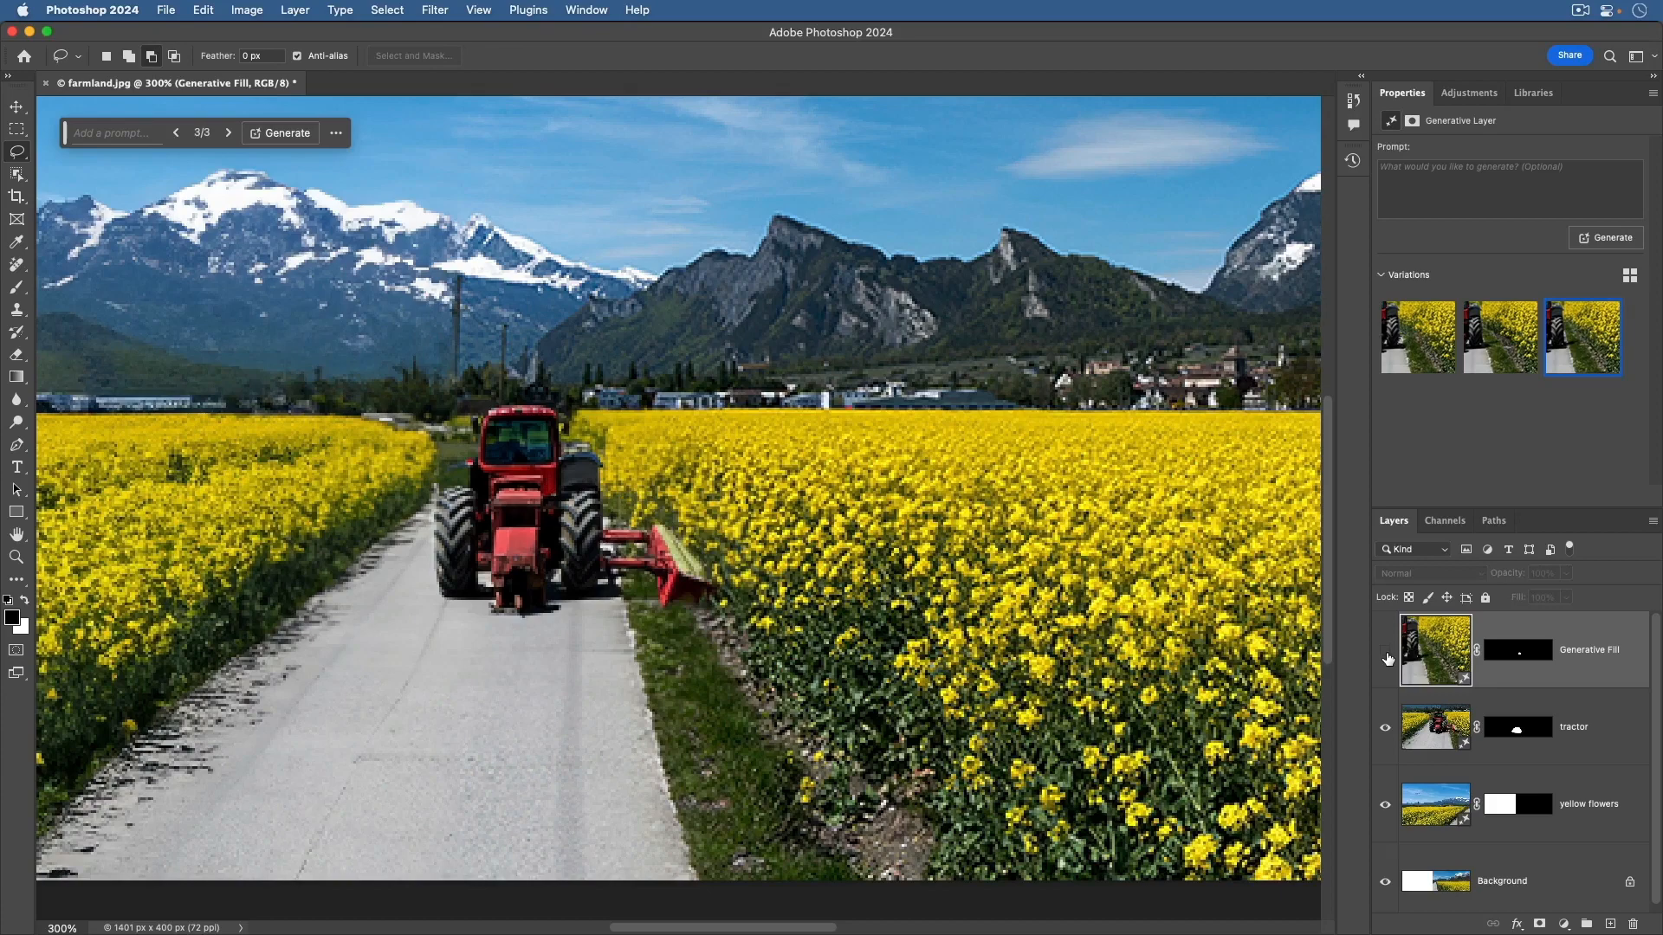
left_click(1386, 655)
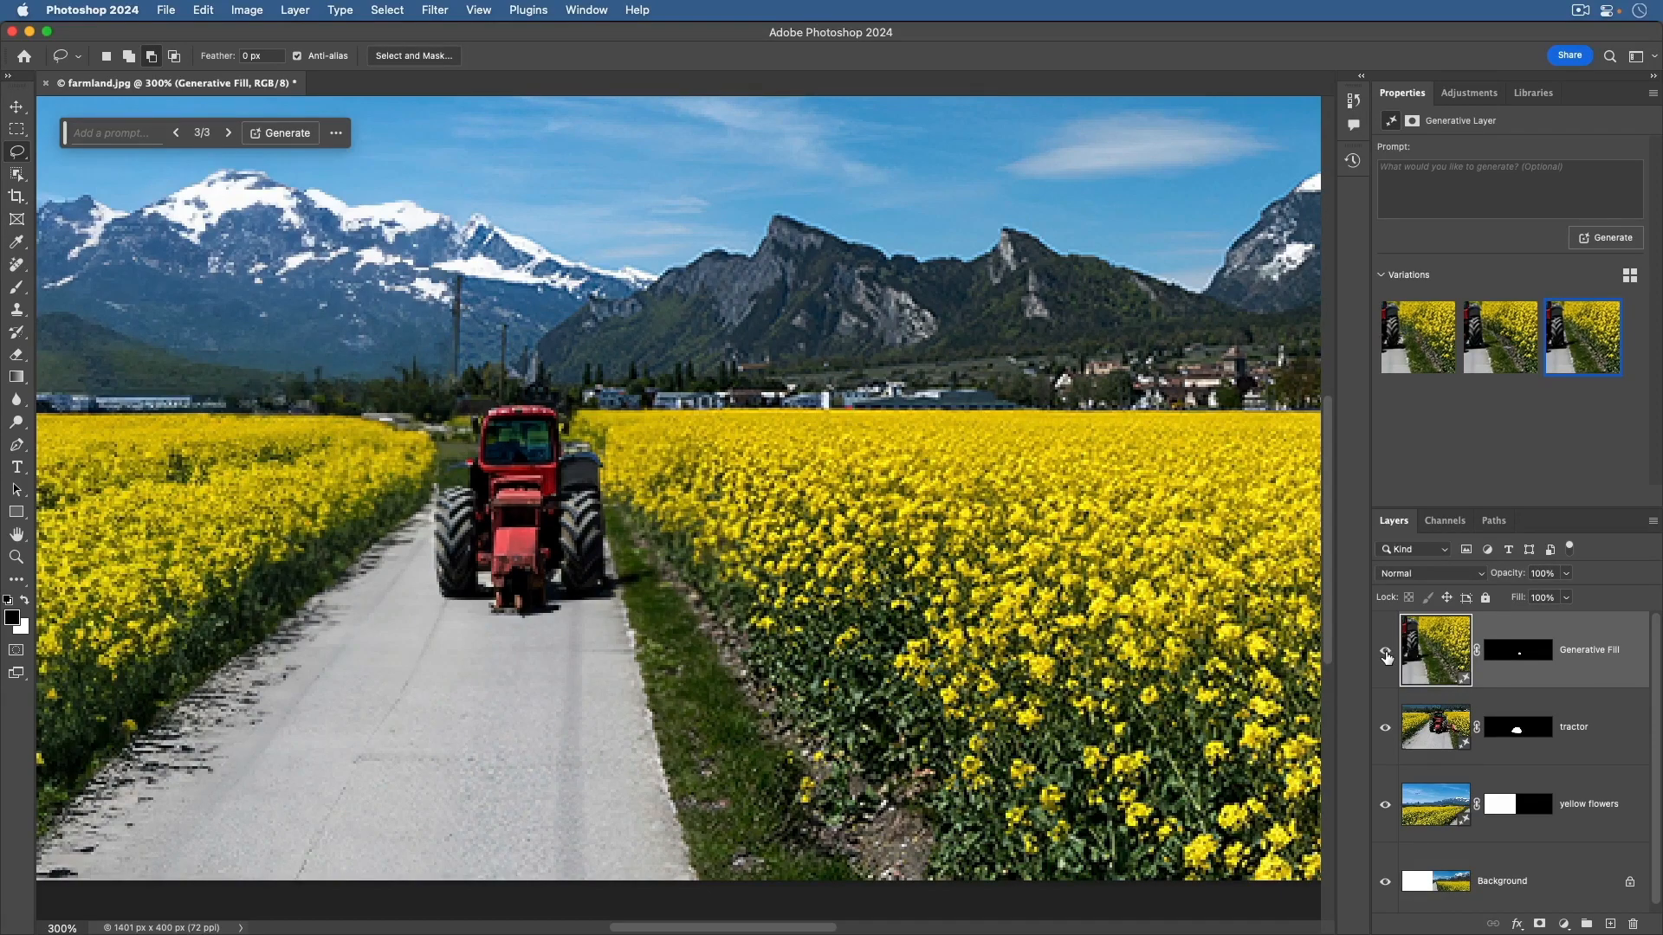
- Lasso the tall pole in the field beside the road and remove it with a promptless Generative Fill
key("super+1")
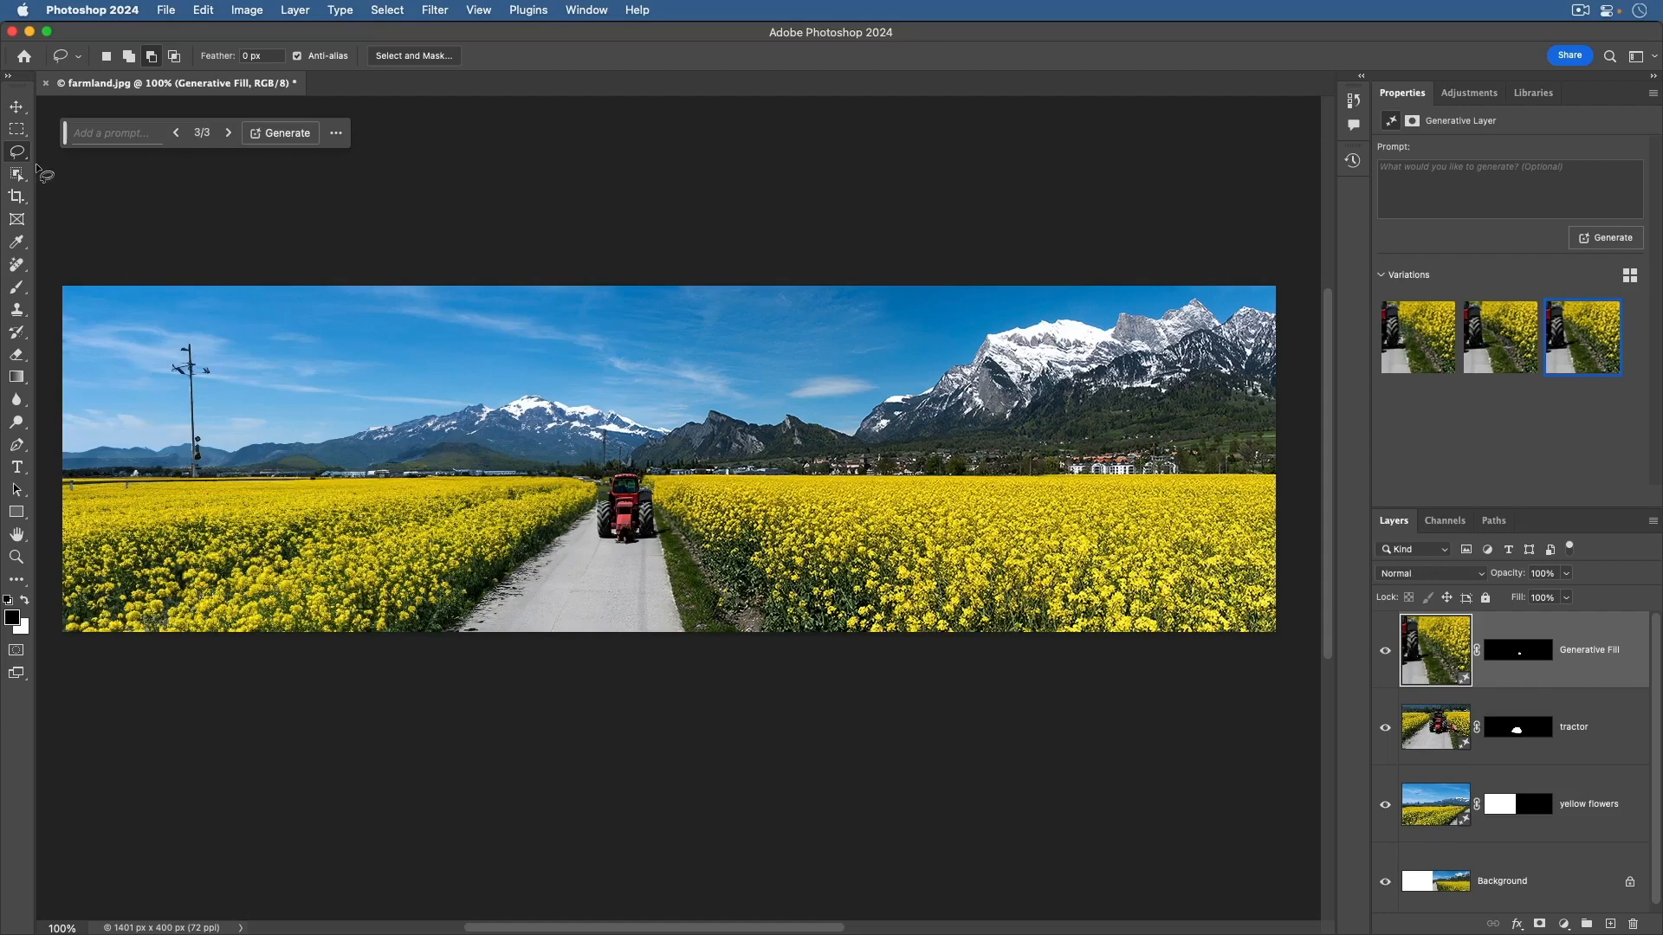
mouse_move(173, 333)
left_mouse_down()
mouse_move(160, 462)
mouse_move(194, 494)
mouse_move(213, 486)
mouse_move(230, 421)
mouse_move(225, 361)
mouse_move(174, 334)
left_mouse_up()
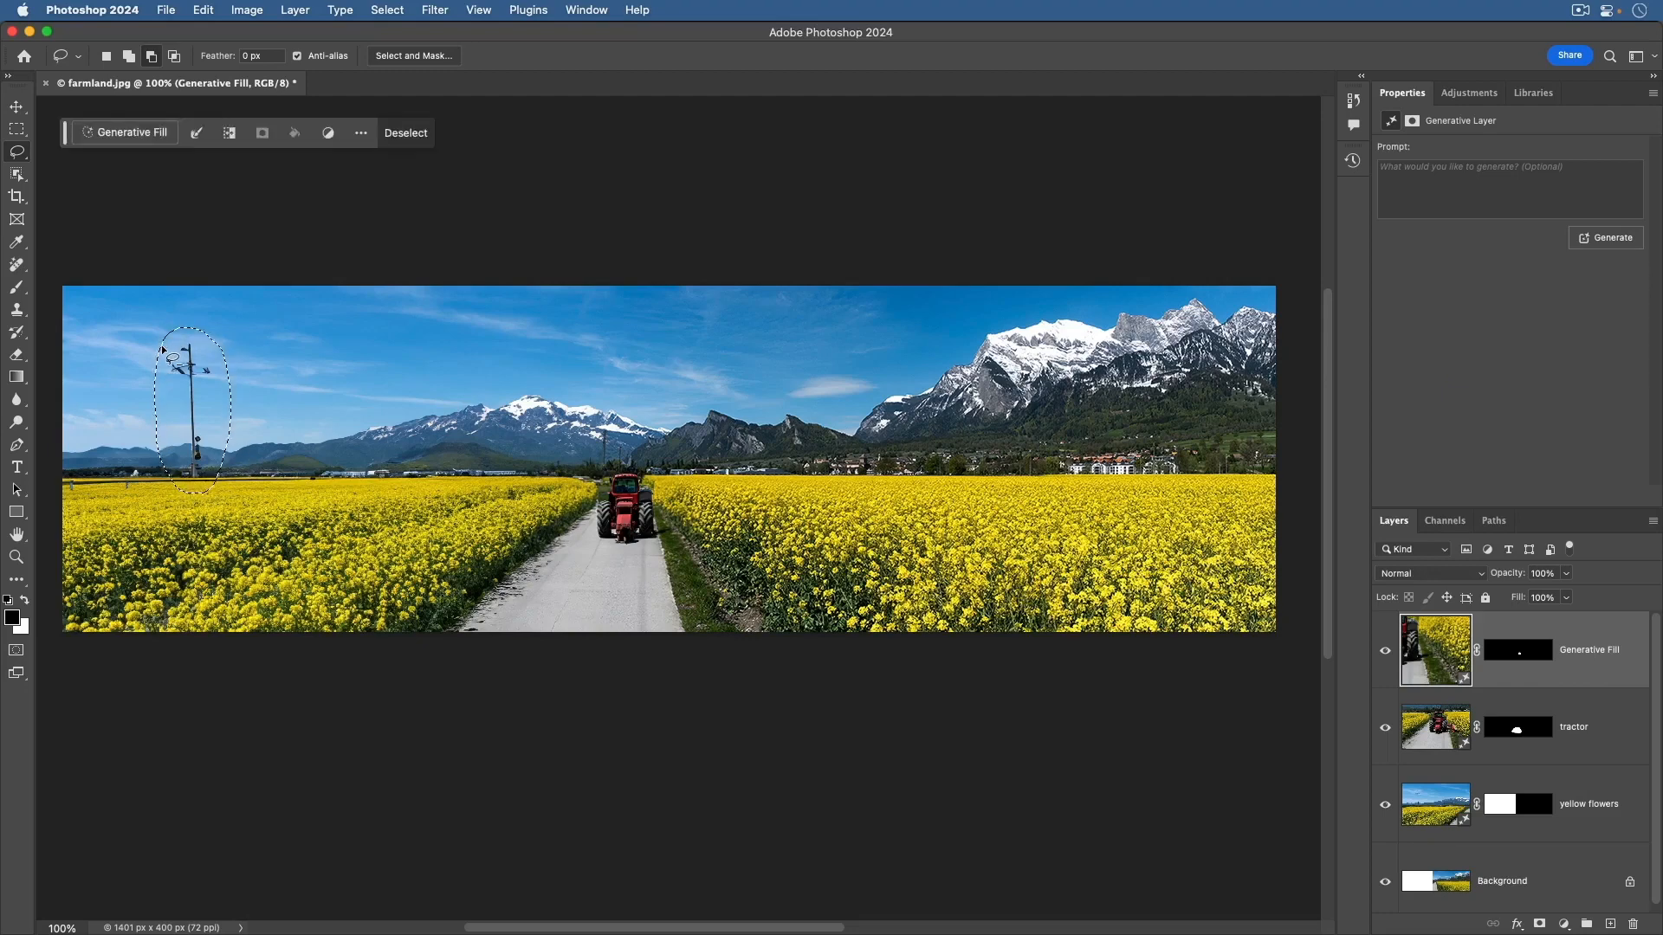
left_click(126, 133)
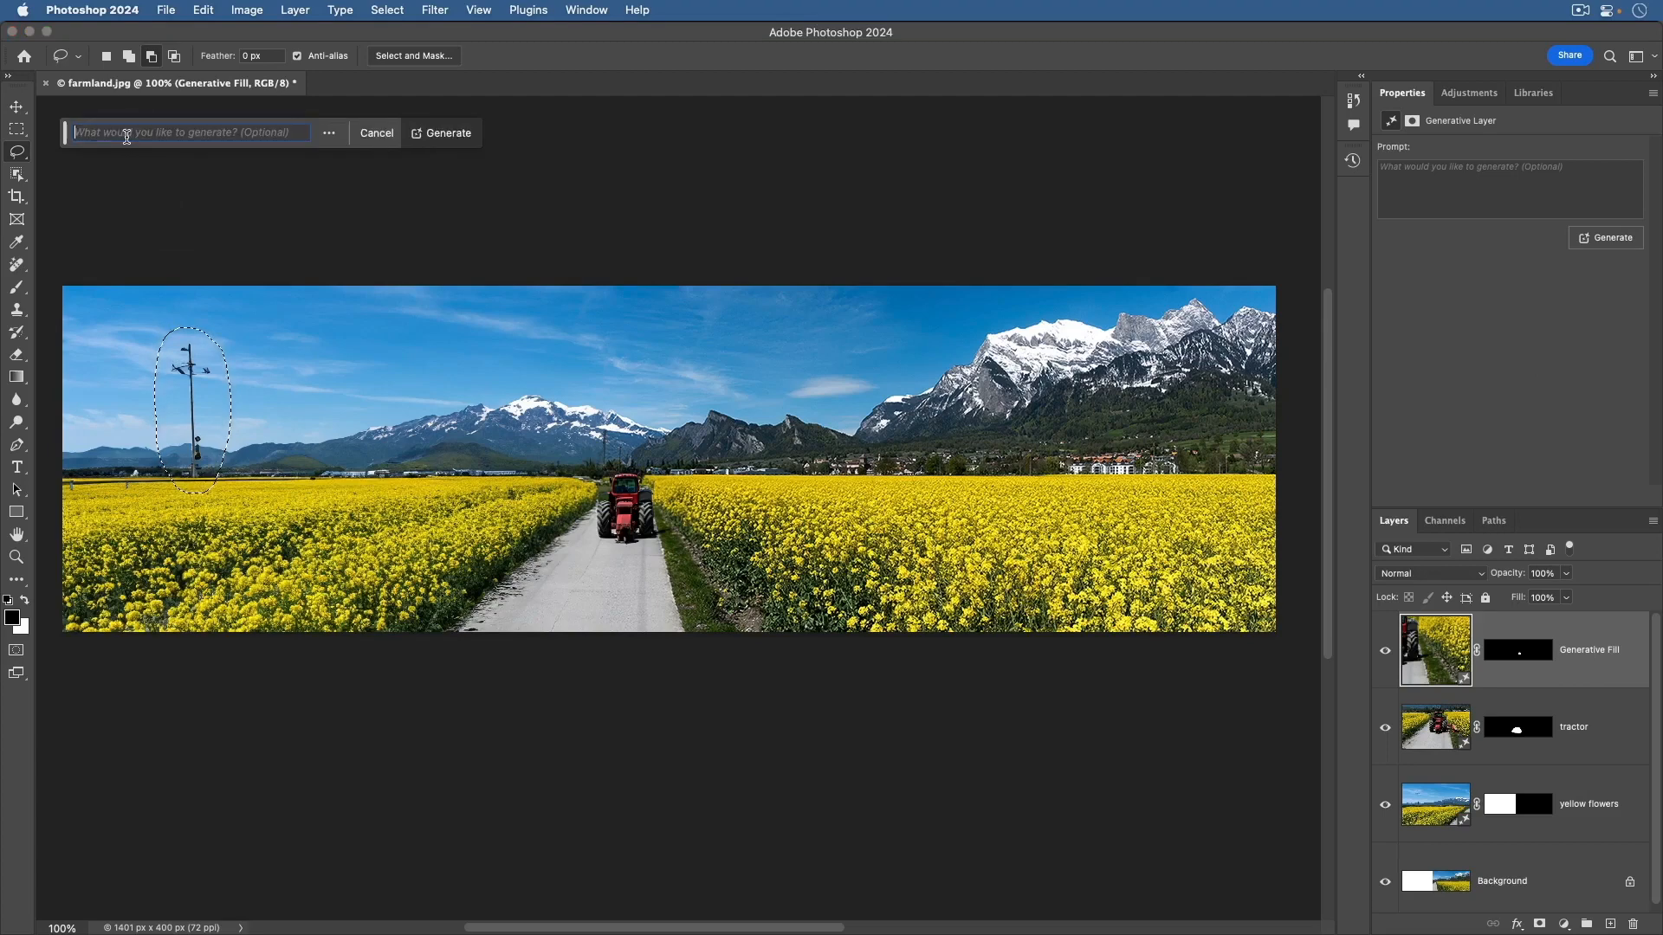
left_click(439, 133)
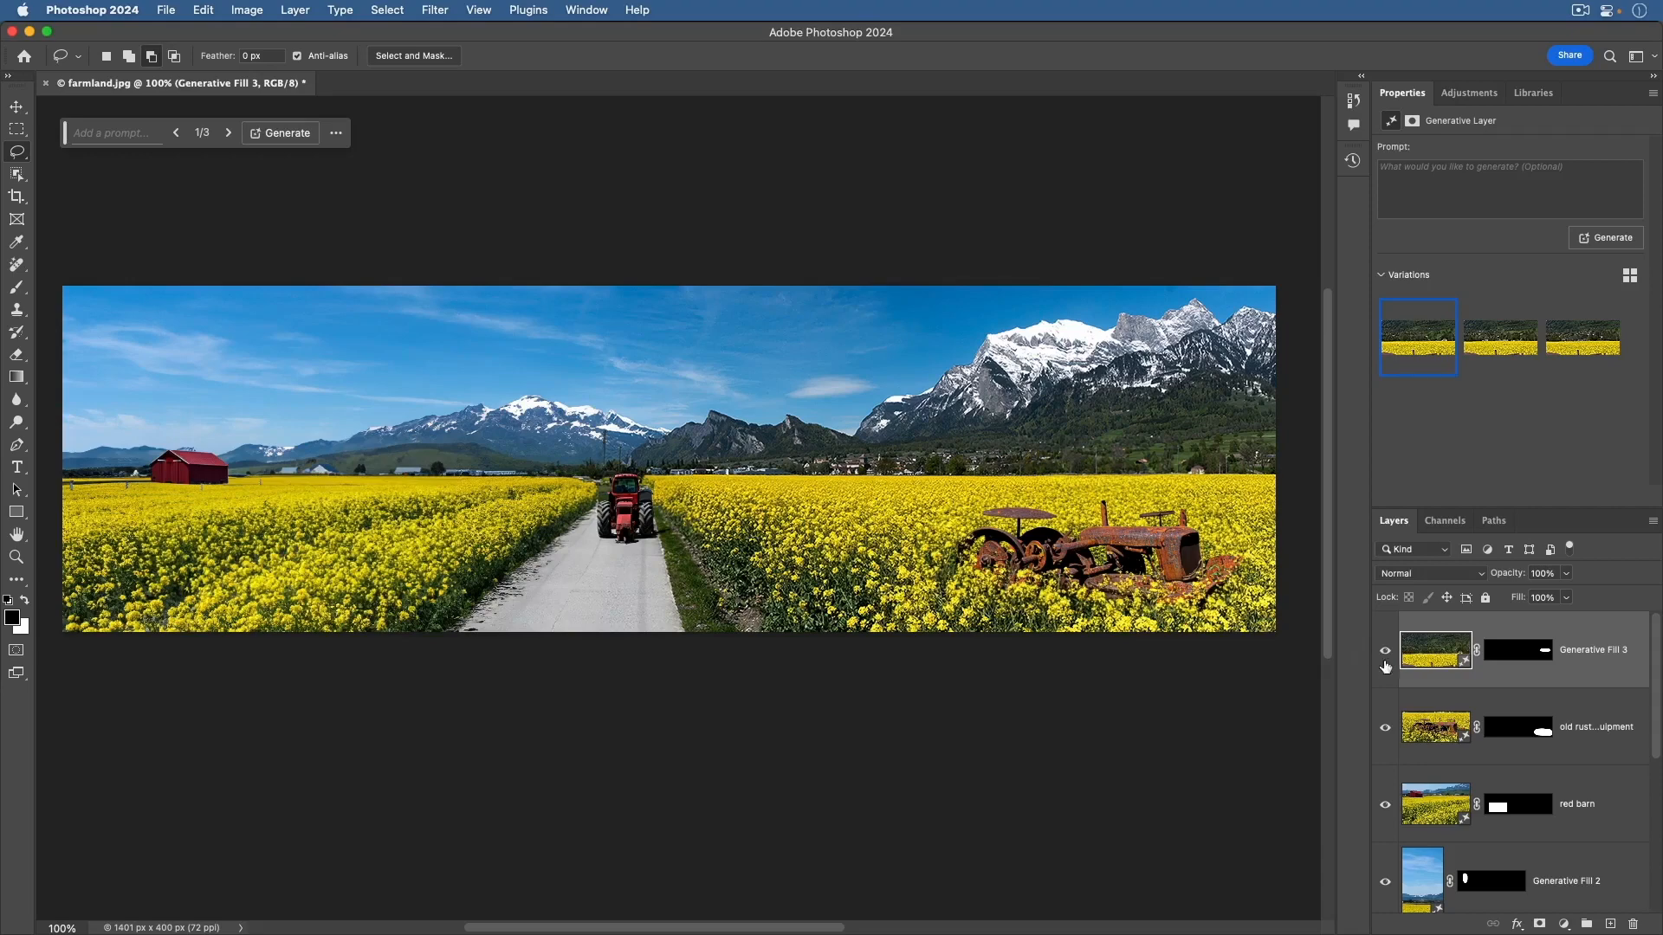
- Add a Photo Filter adjustment layer above the Generative Fill 3 layer
left_click(1565, 925)
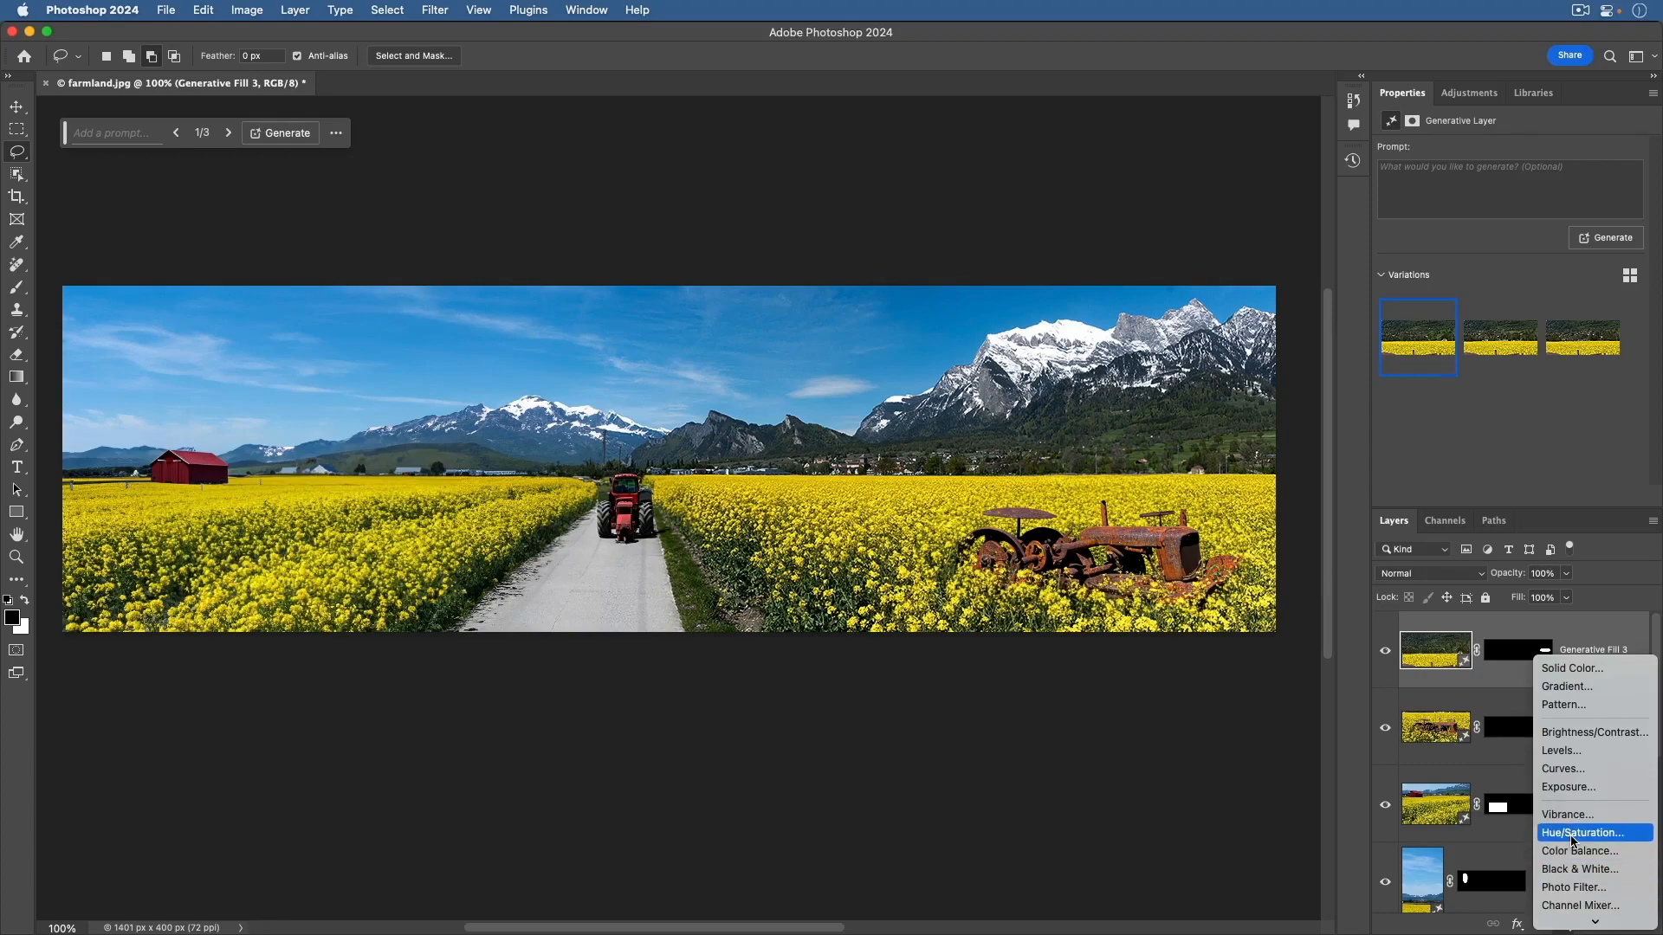
left_click(1575, 888)
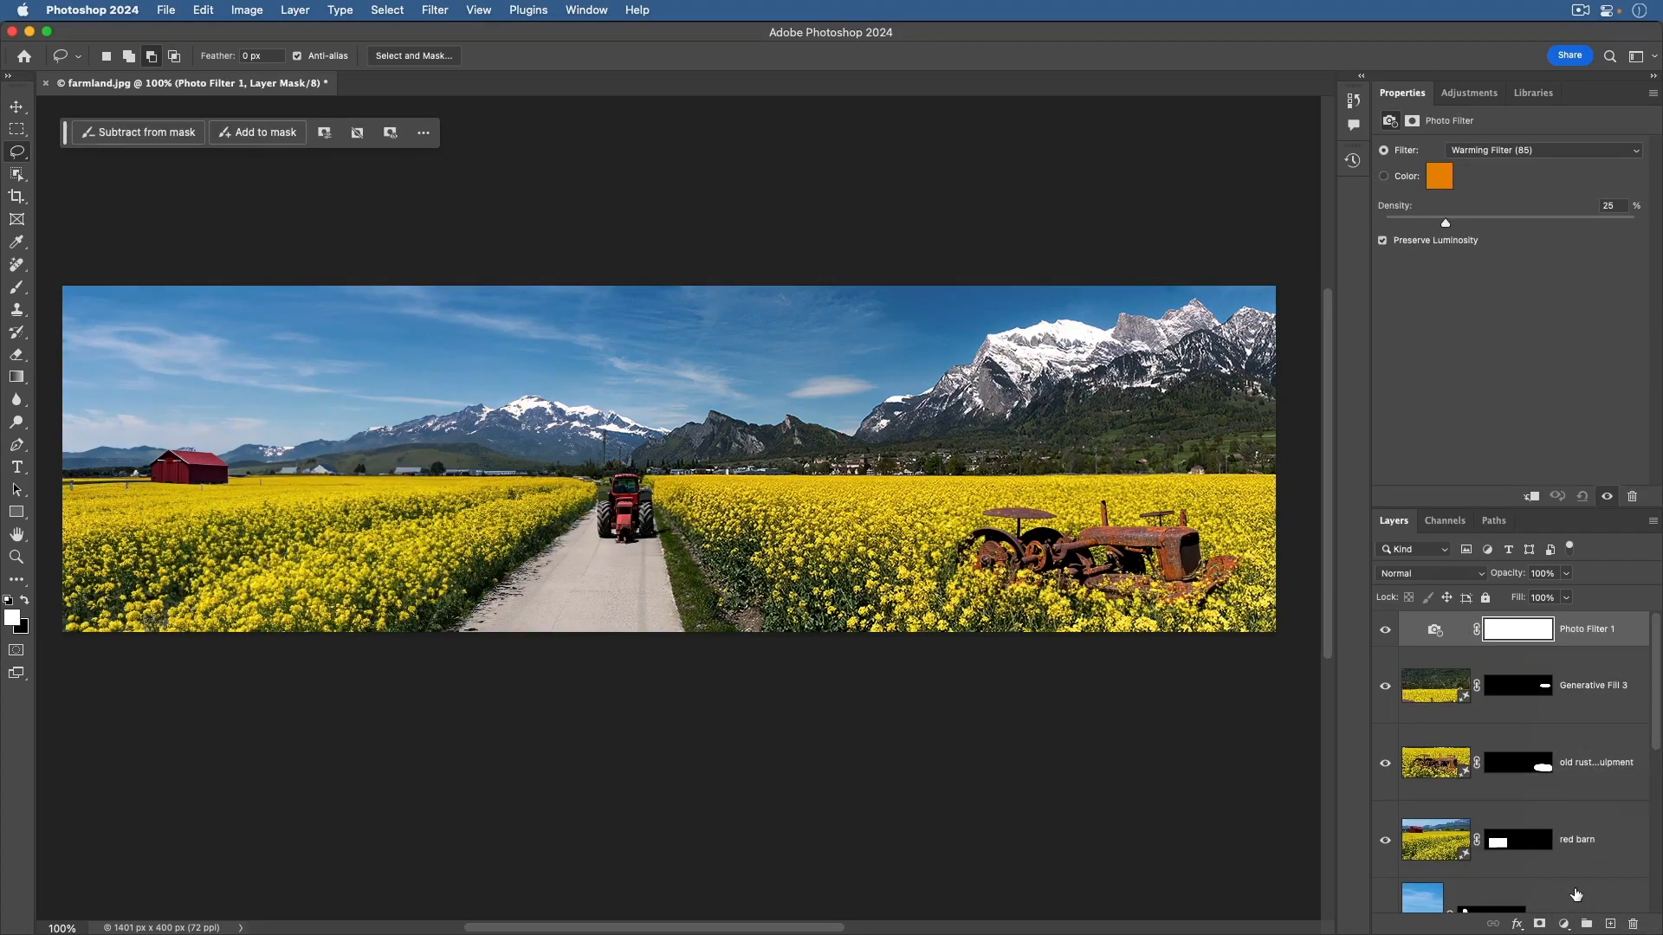